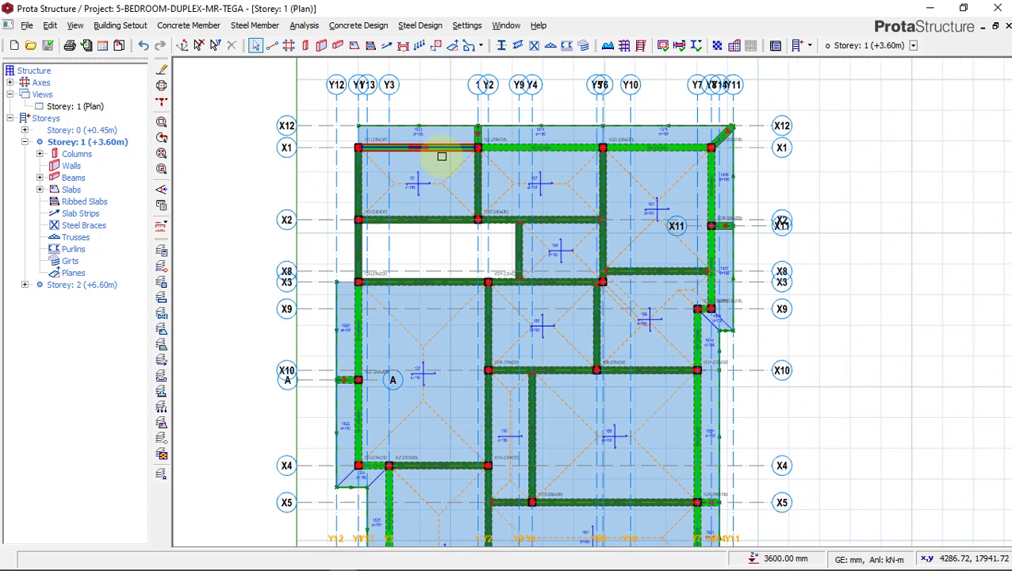
- Show Storey 1 in 3D to inspect the model, then return to the plan view
{"action": "scroll", "coordinate": [442, 156], "scroll_direction": "down", "scroll_amount": 1}
{"action": "left_click", "coordinate": [80, 111]}
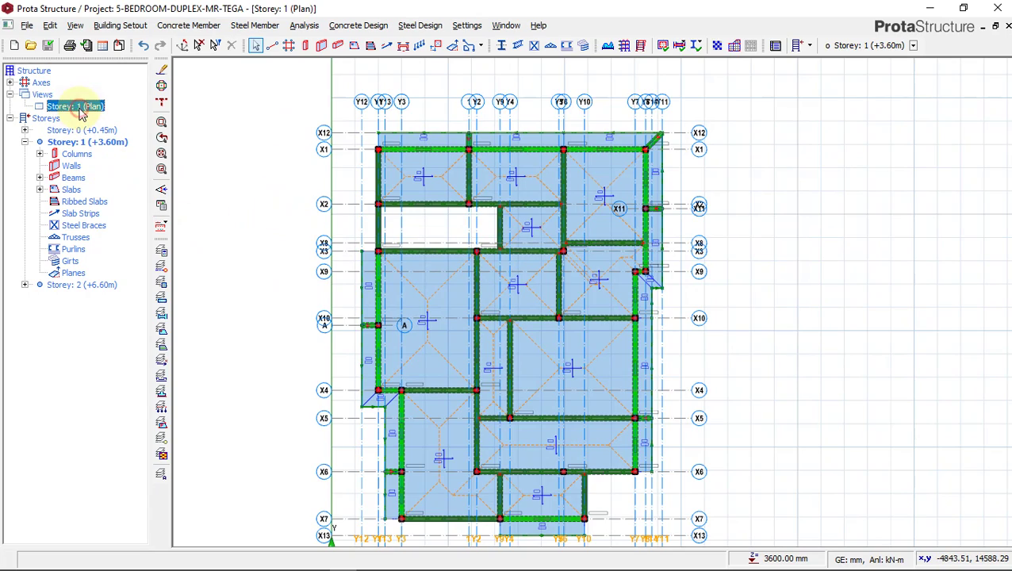
{"action": "right_click", "coordinate": [79, 111]}
{"action": "left_click", "coordinate": [102, 129]}
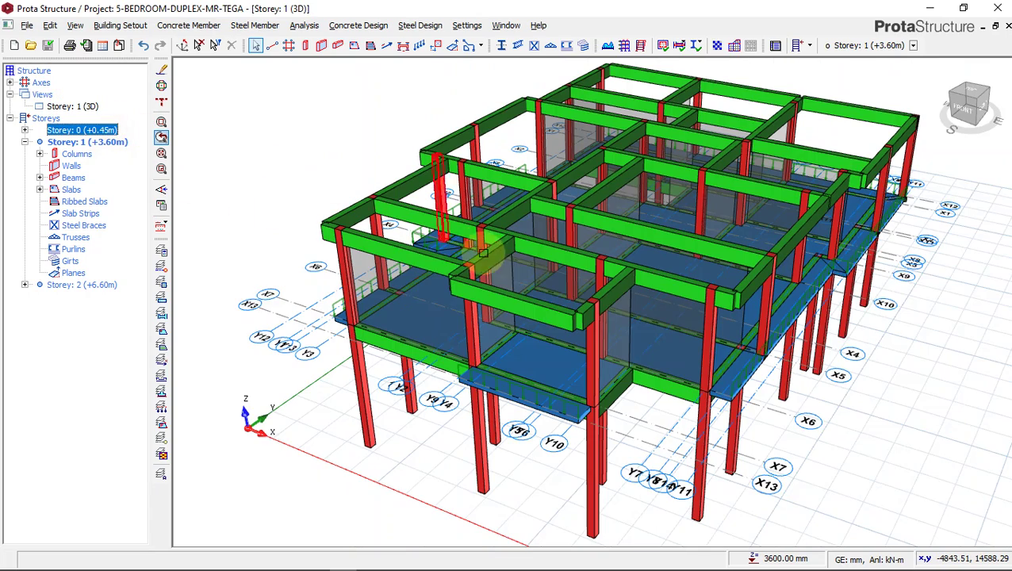
{"action": "middle_click_drag", "start_coordinate": [664, 363], "coordinate": [666, 341]}
{"action": "left_click", "coordinate": [78, 106]}
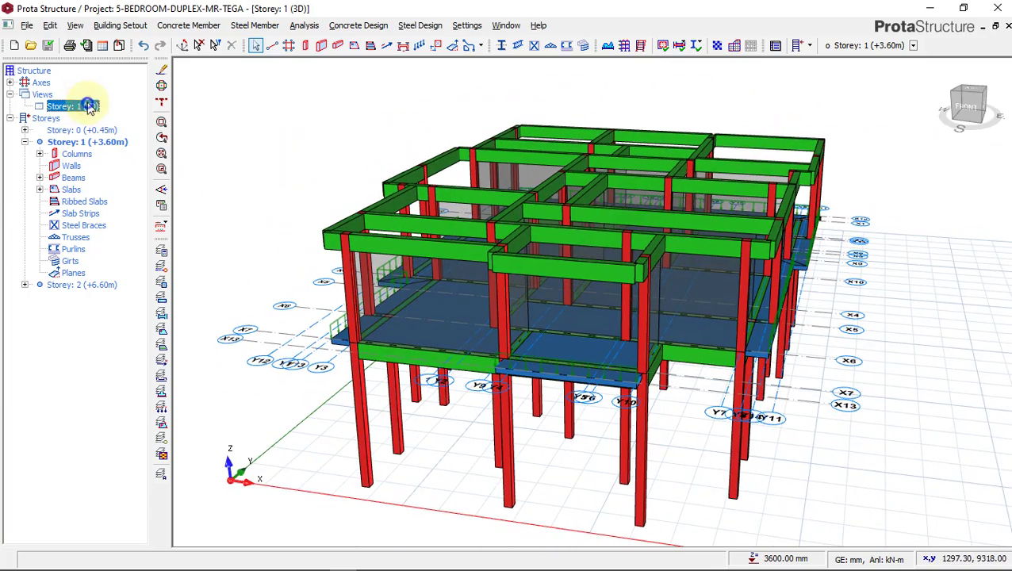
{"action": "right_click", "coordinate": [89, 106]}
{"action": "left_click", "coordinate": [123, 111]}
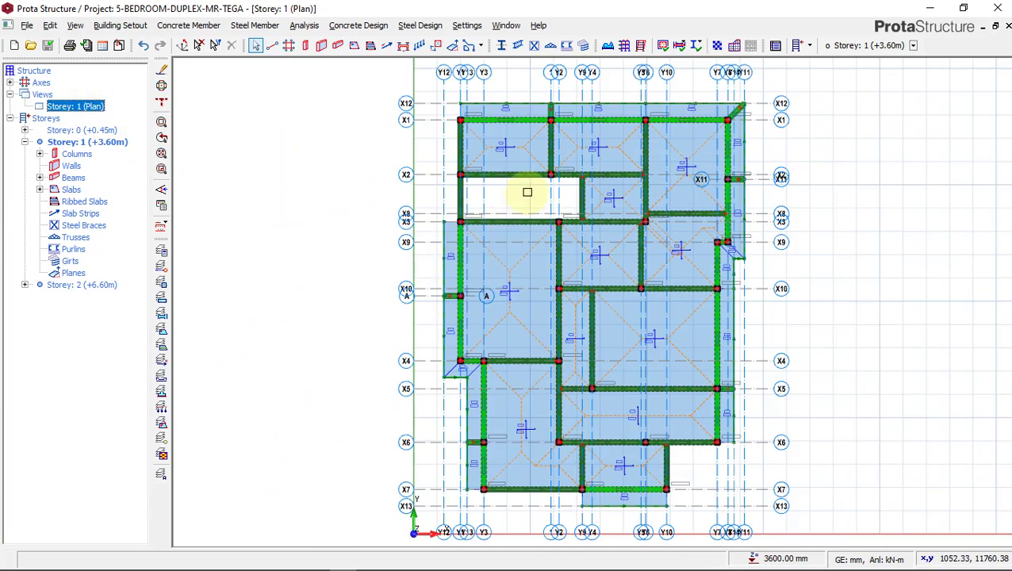
{"action": "scroll", "coordinate": [470, 226], "scroll_direction": "up", "scroll_amount": 1}
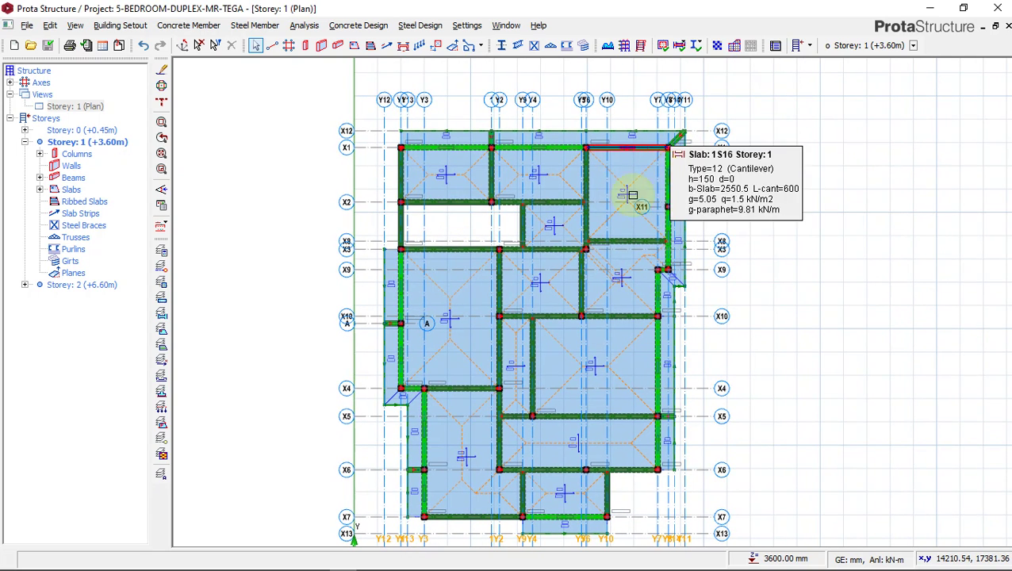
{"action": "scroll", "coordinate": [463, 221], "scroll_direction": "up", "scroll_amount": 1}
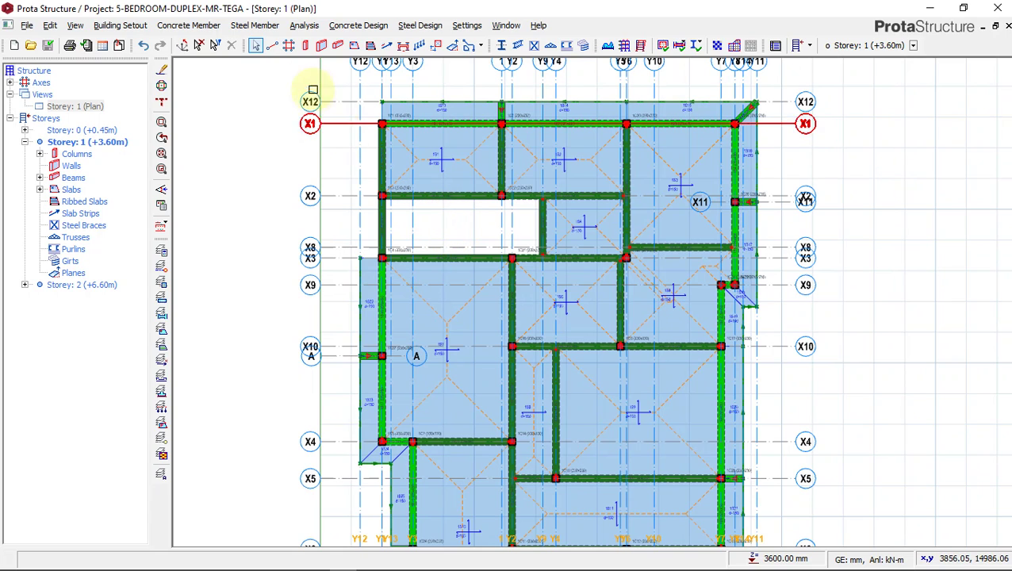
- Bring up the Material dialog from Building Analysis settings
{"action": "left_click", "coordinate": [306, 26]}
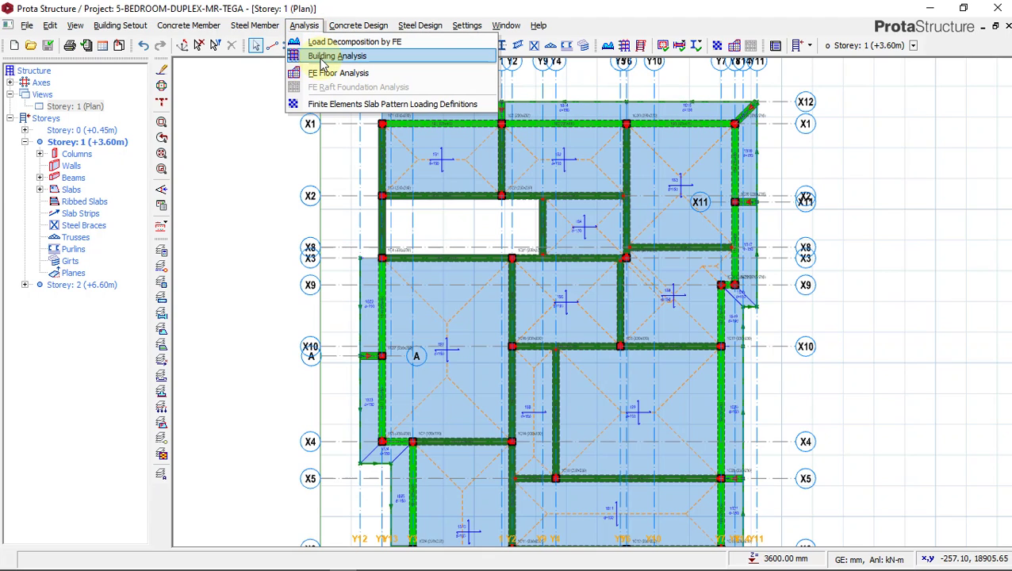
{"action": "left_click", "coordinate": [324, 57]}
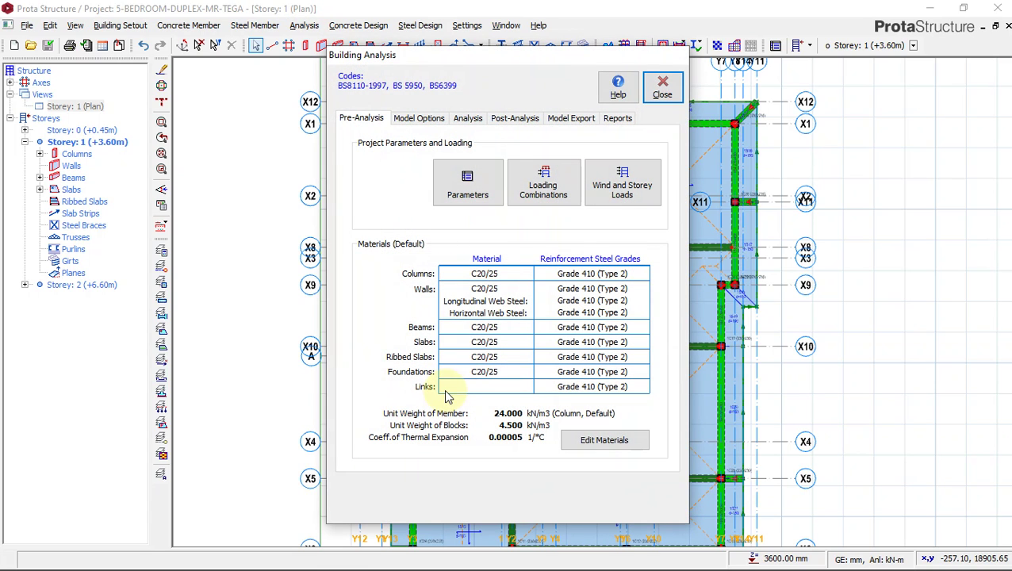
{"action": "left_click", "coordinate": [597, 444]}
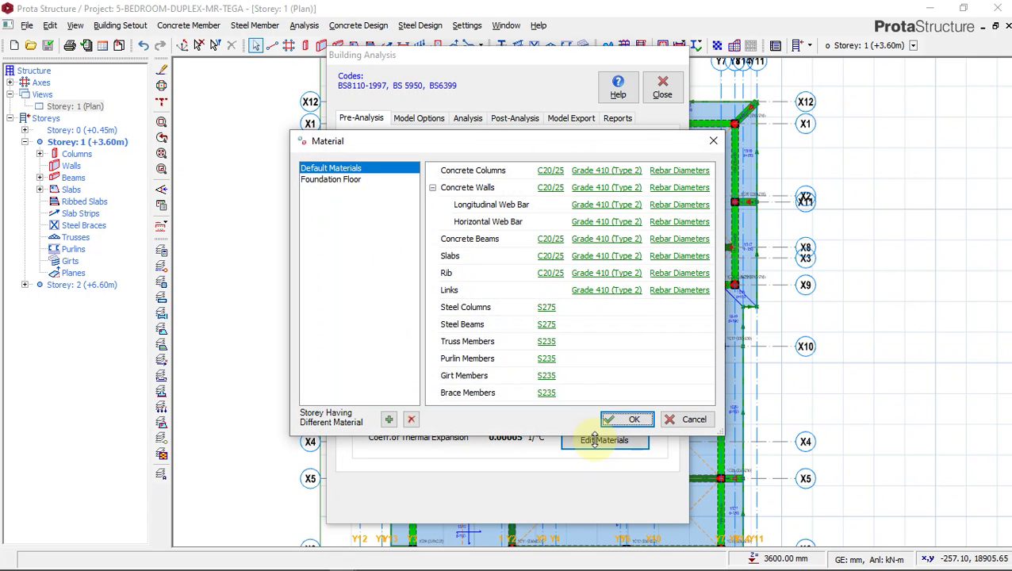
- Set columns and then all concrete member classes to C16/20 concrete
{"action": "left_click", "coordinate": [550, 173]}
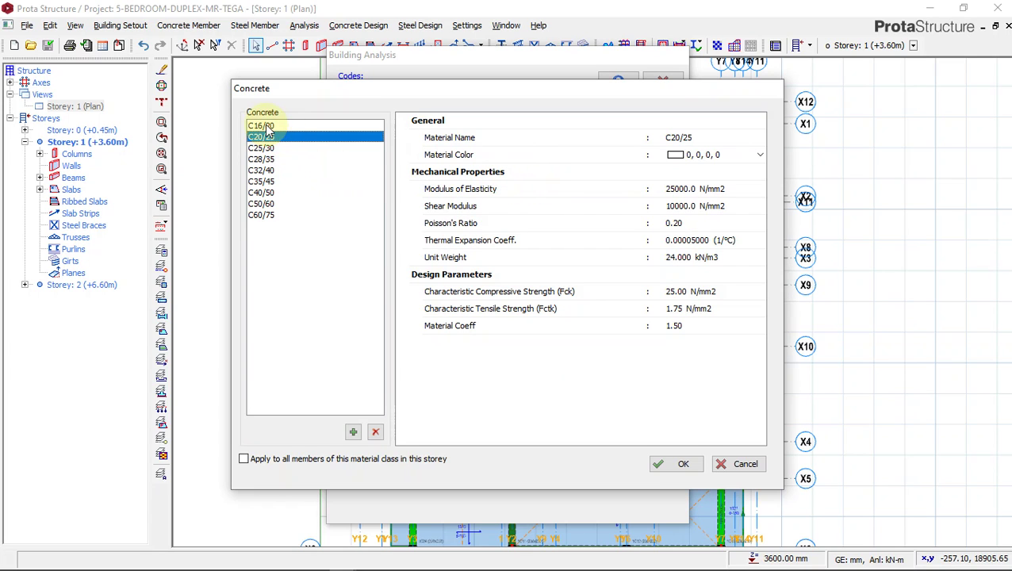
{"action": "left_click", "coordinate": [262, 125]}
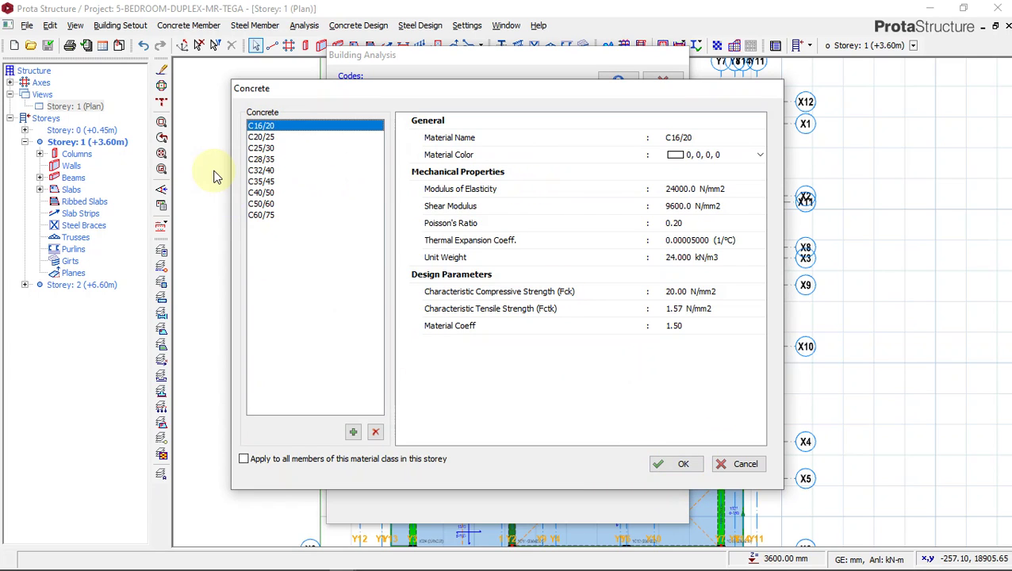
{"action": "left_click", "coordinate": [678, 465]}
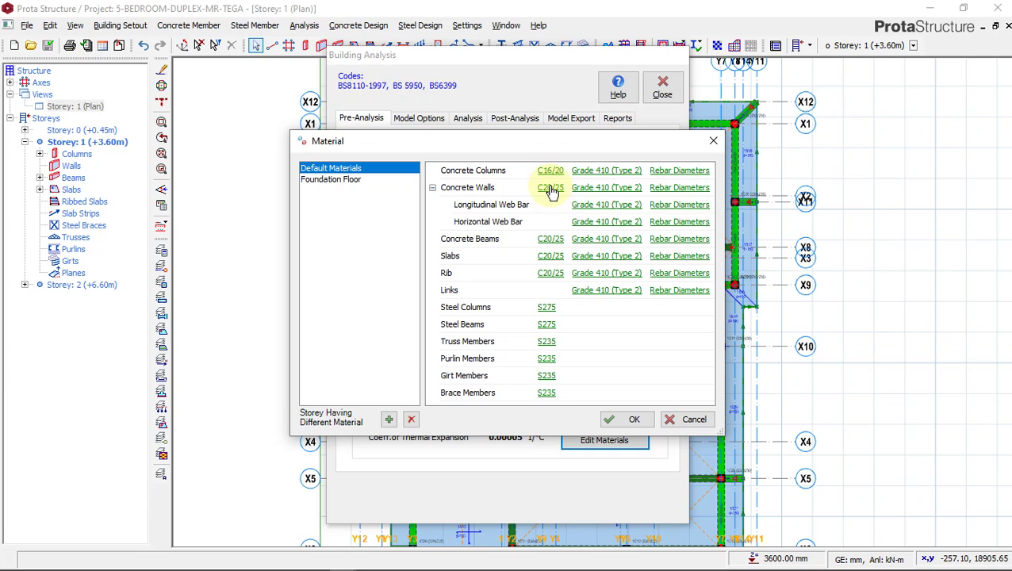
{"action": "left_click", "coordinate": [550, 189]}
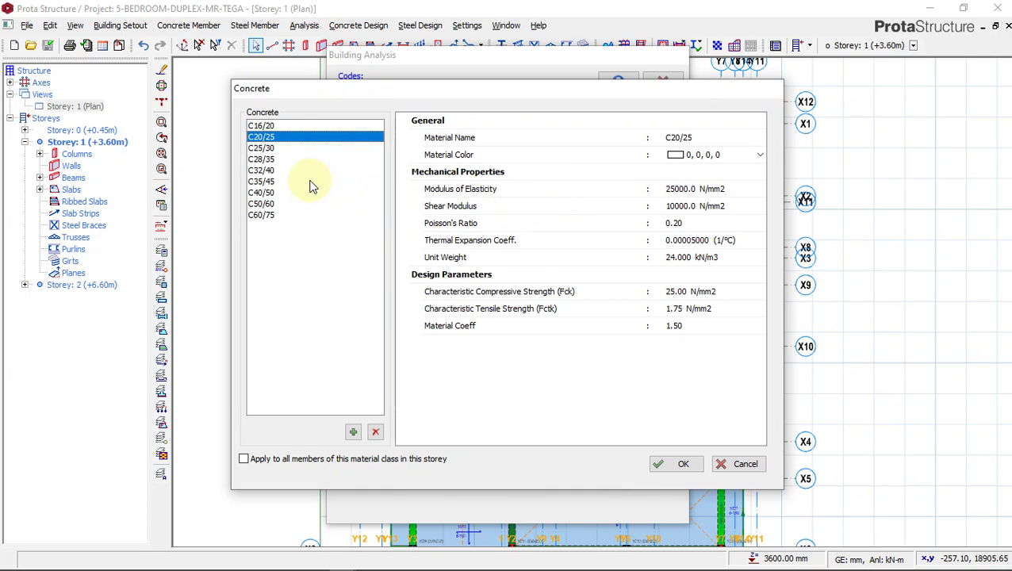
{"action": "left_click", "coordinate": [265, 126]}
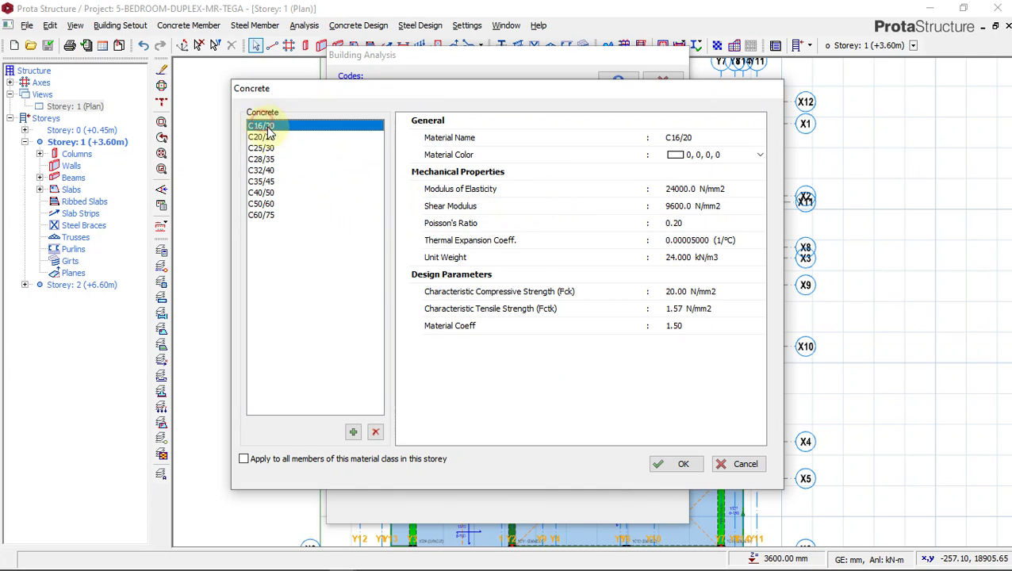
{"action": "left_click", "coordinate": [264, 462]}
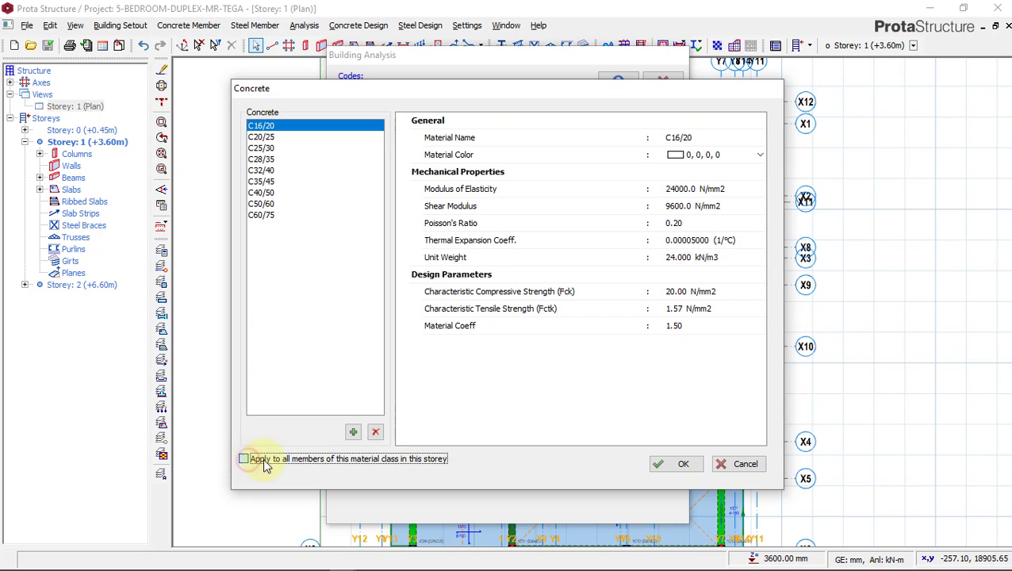
{"action": "left_click", "coordinate": [673, 465]}
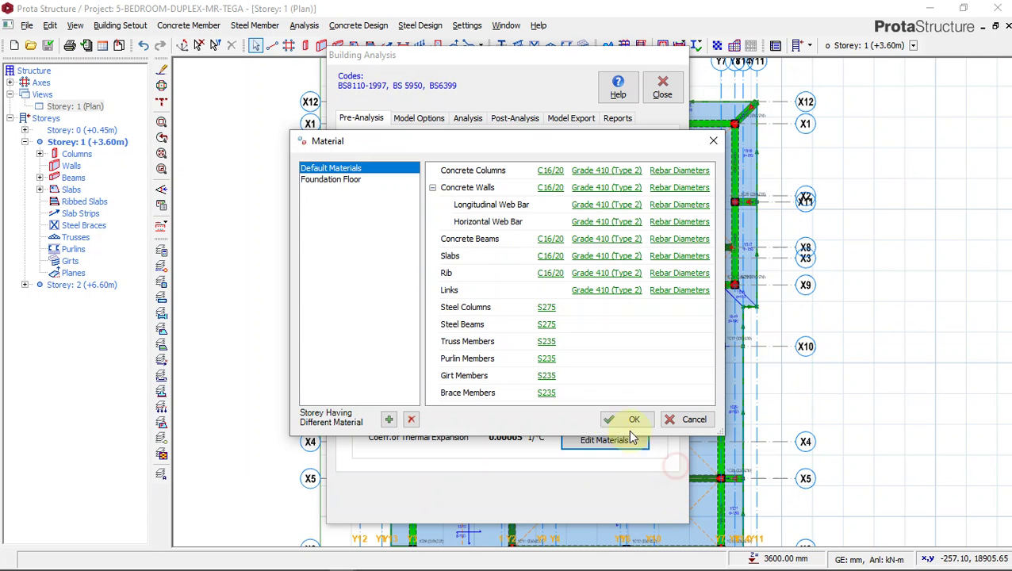
- Apply Grade 410 (Type 2) reinforcement to all members
{"action": "left_click", "coordinate": [614, 175]}
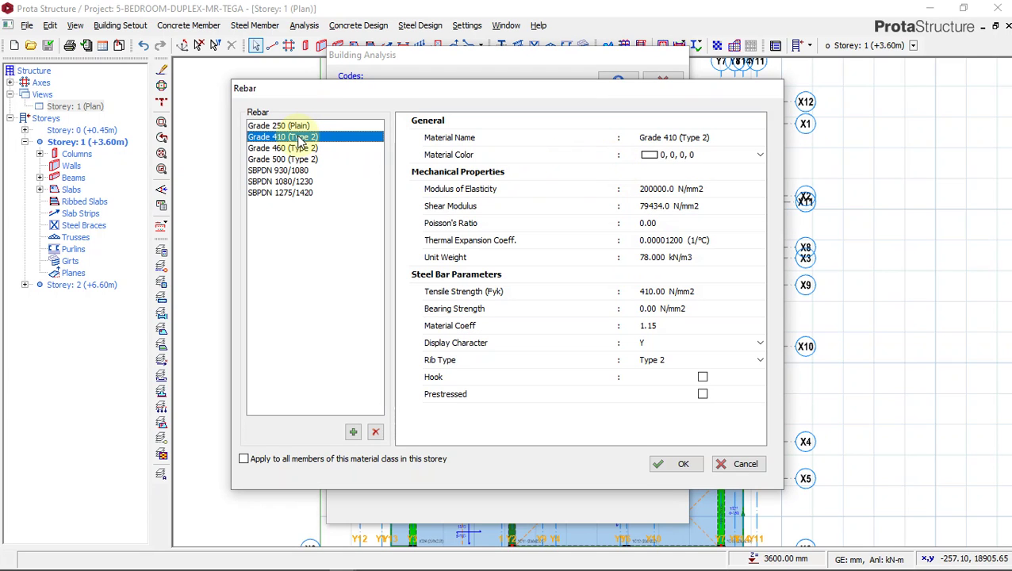
{"action": "left_click", "coordinate": [278, 460]}
{"action": "left_click", "coordinate": [683, 464]}
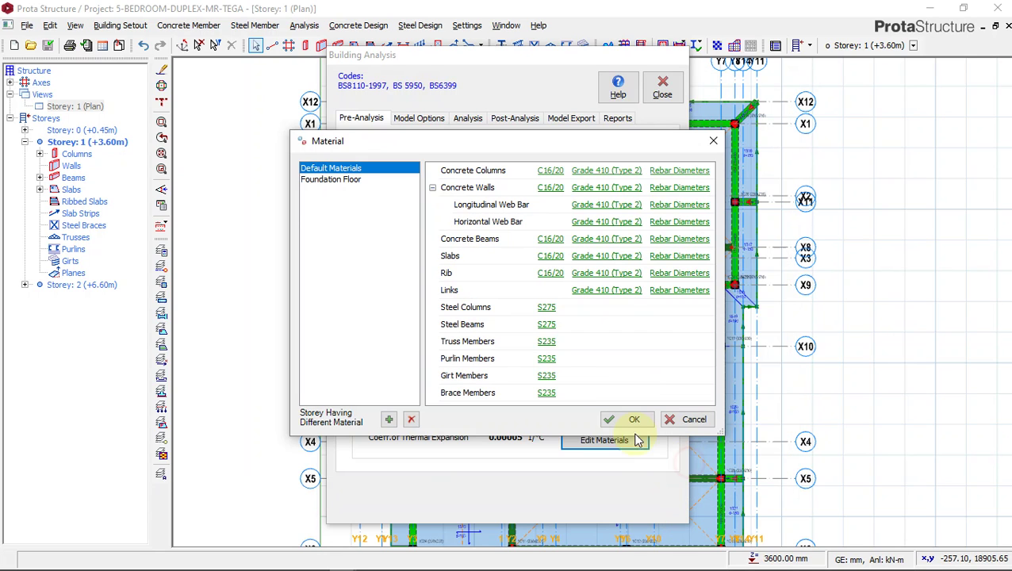
- Set Foundation Floor concrete to C16/20 for all foundation members
{"action": "left_click", "coordinate": [335, 181]}
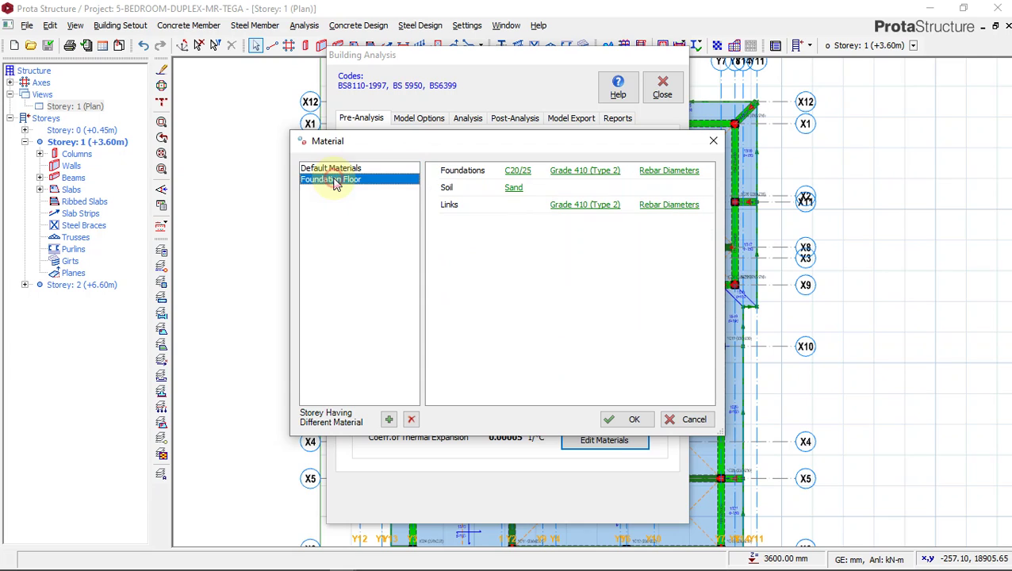
{"action": "left_click", "coordinate": [522, 173]}
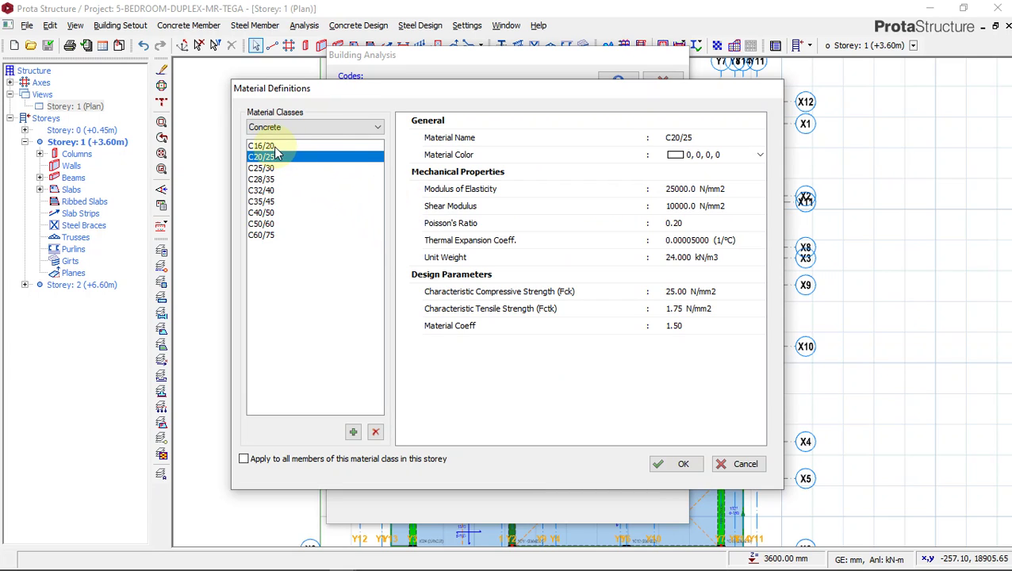
{"action": "left_click", "coordinate": [246, 460]}
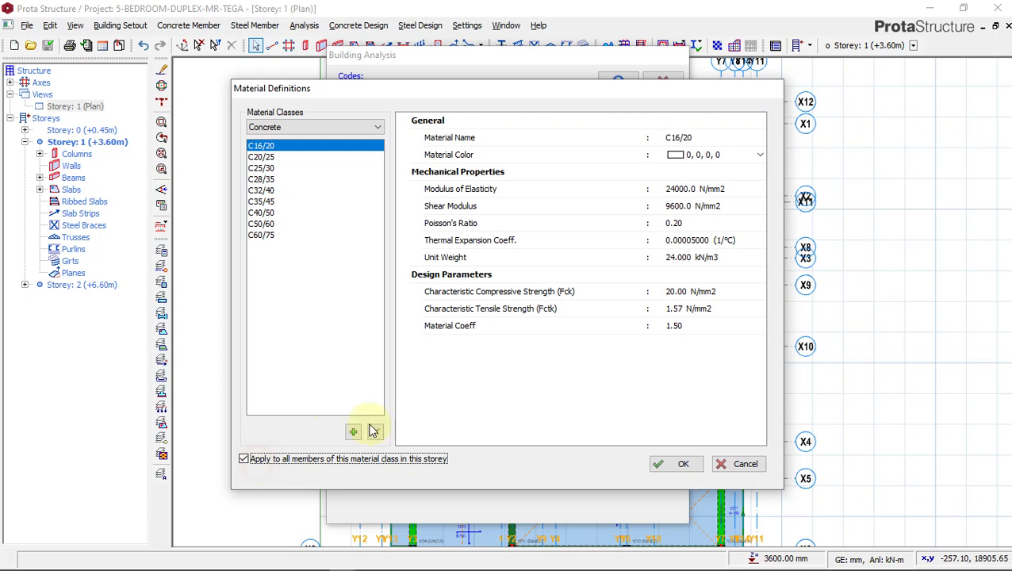
{"action": "left_click", "coordinate": [678, 463]}
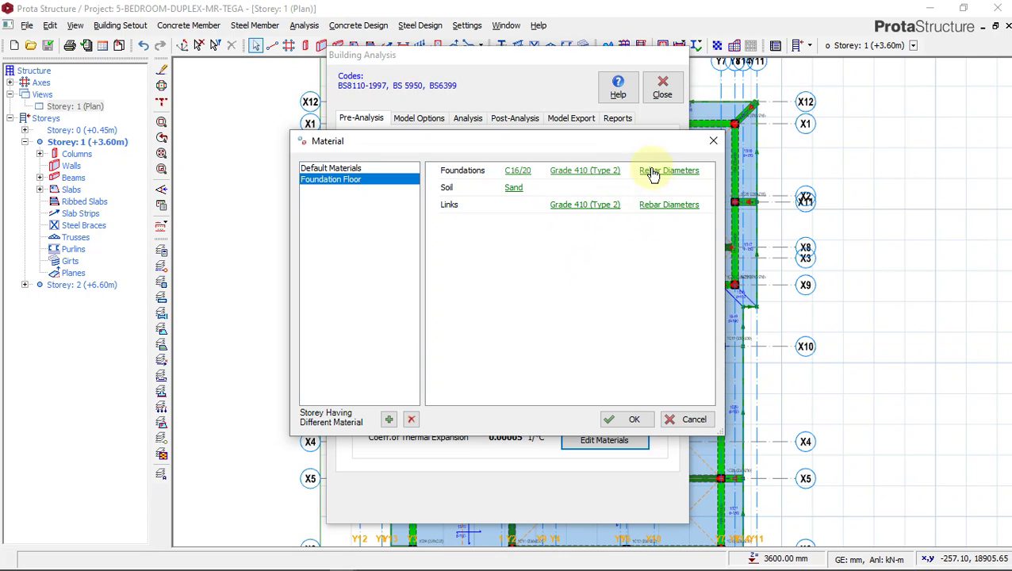
- Restrict Foundation Floor foundation rebar diameters to Y12 only
{"action": "left_click", "coordinate": [659, 206]}
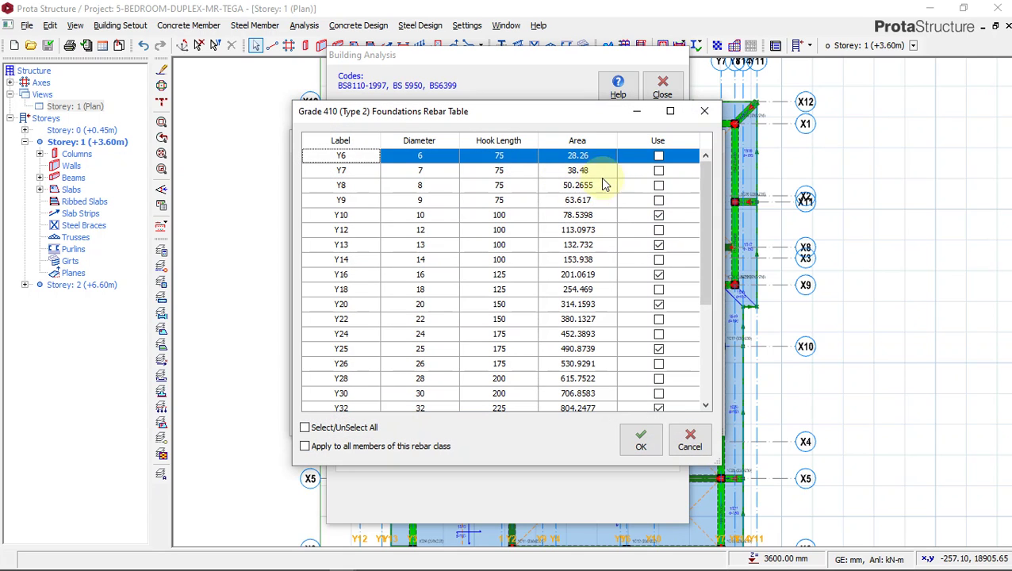
{"action": "left_click", "coordinate": [306, 428]}
{"action": "left_click", "coordinate": [305, 428]}
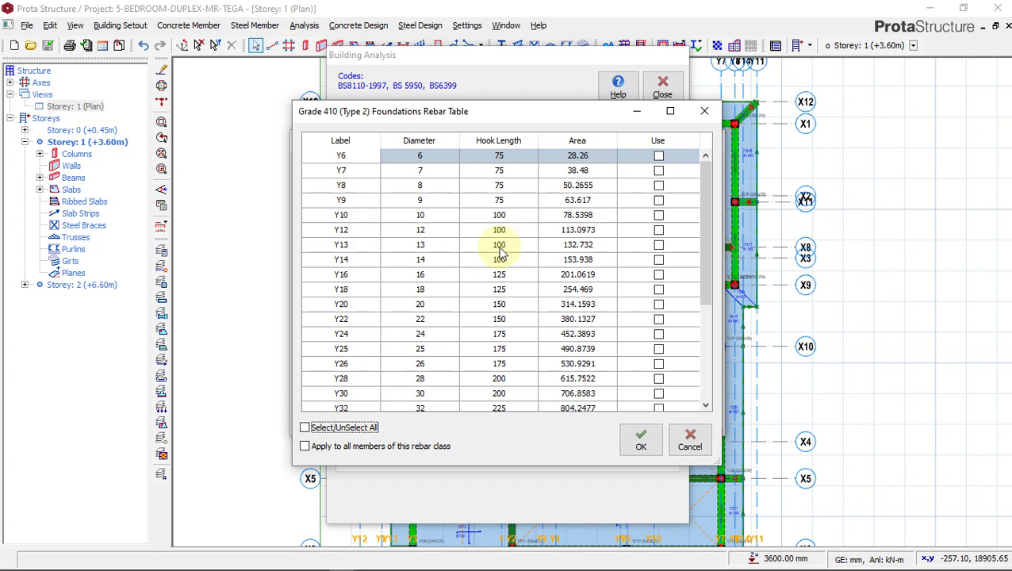
{"action": "left_click", "coordinate": [661, 237]}
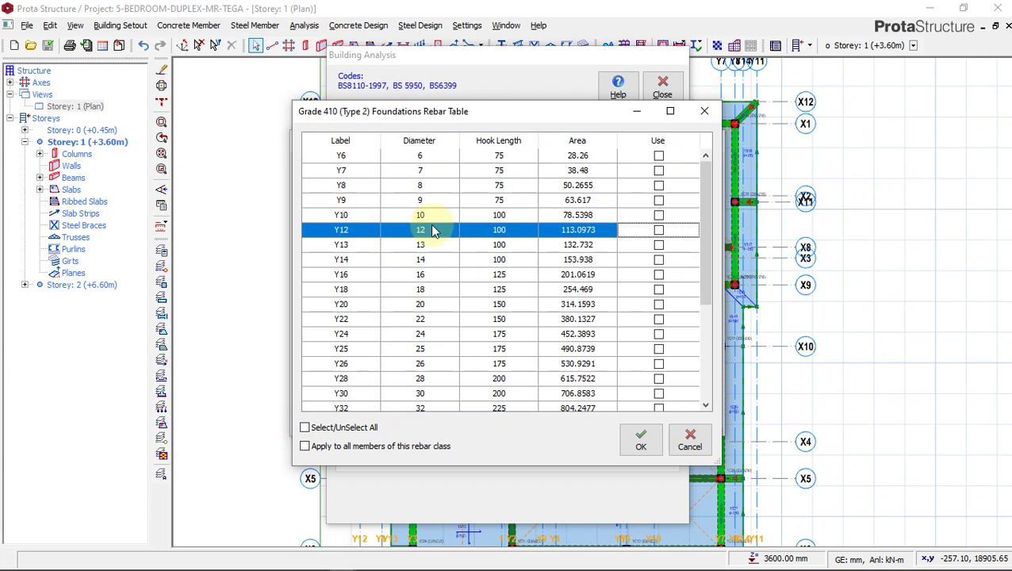
{"action": "left_click", "coordinate": [658, 230]}
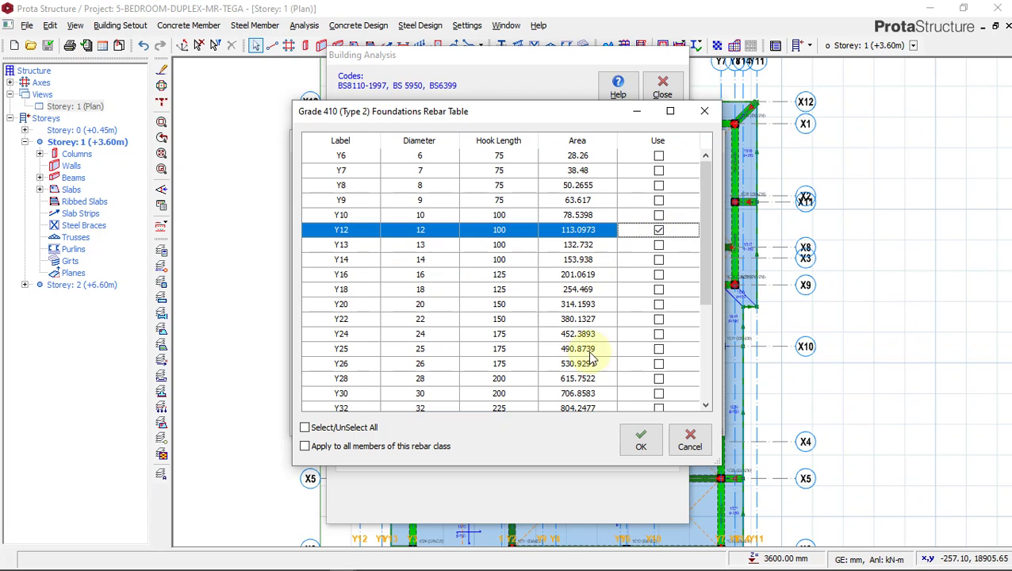
{"action": "left_click", "coordinate": [640, 446]}
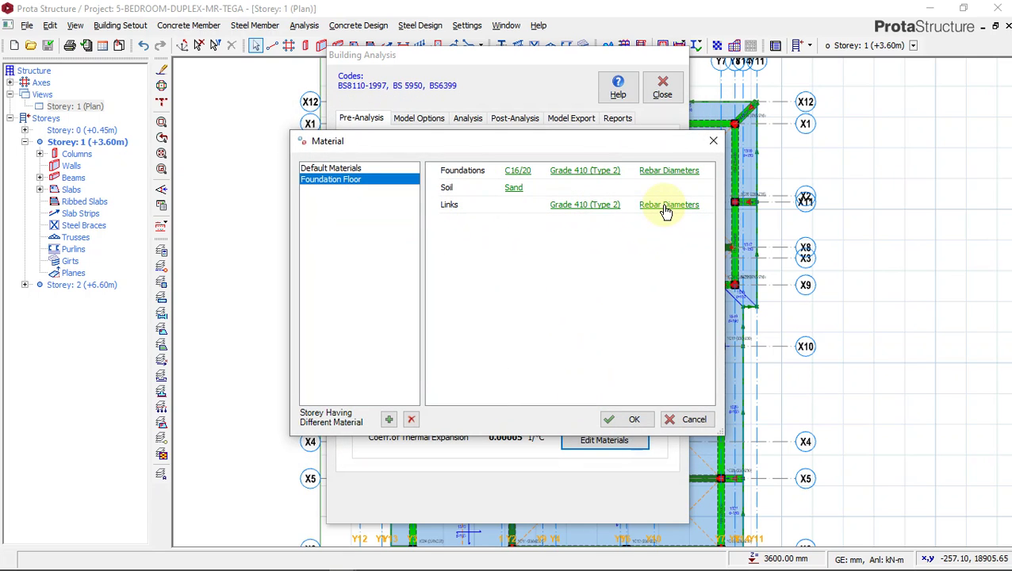
- Restrict Foundation Floor link diameters to Y10 only
{"action": "left_click", "coordinate": [666, 207]}
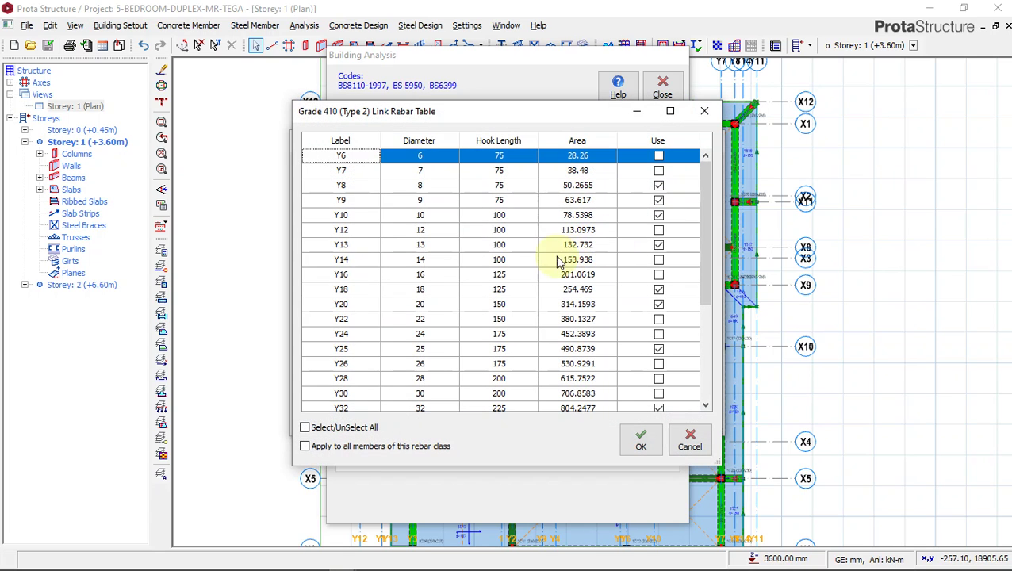
{"action": "left_click", "coordinate": [304, 428]}
{"action": "left_click", "coordinate": [304, 428]}
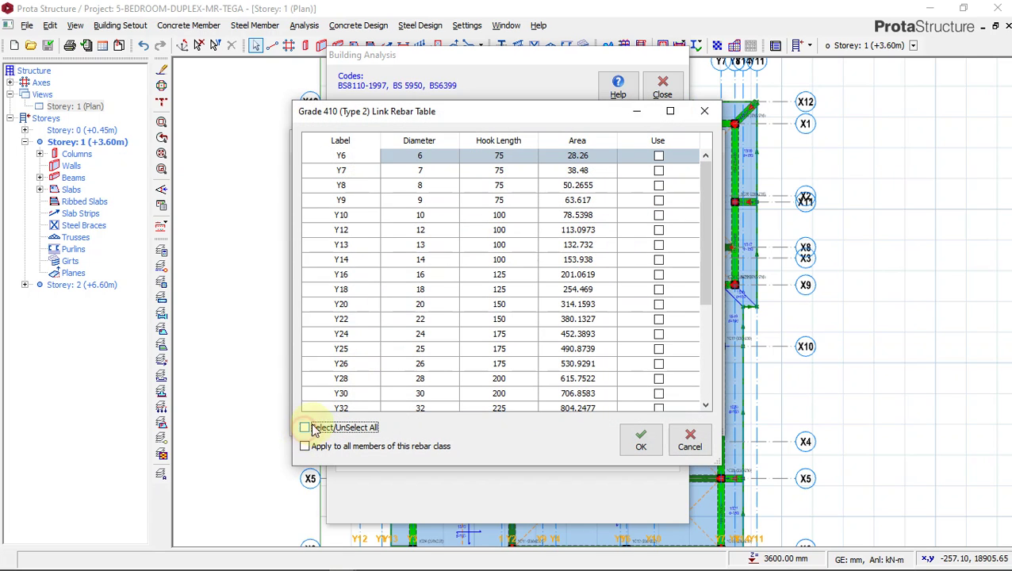
{"action": "left_click", "coordinate": [658, 215]}
{"action": "left_click", "coordinate": [633, 437]}
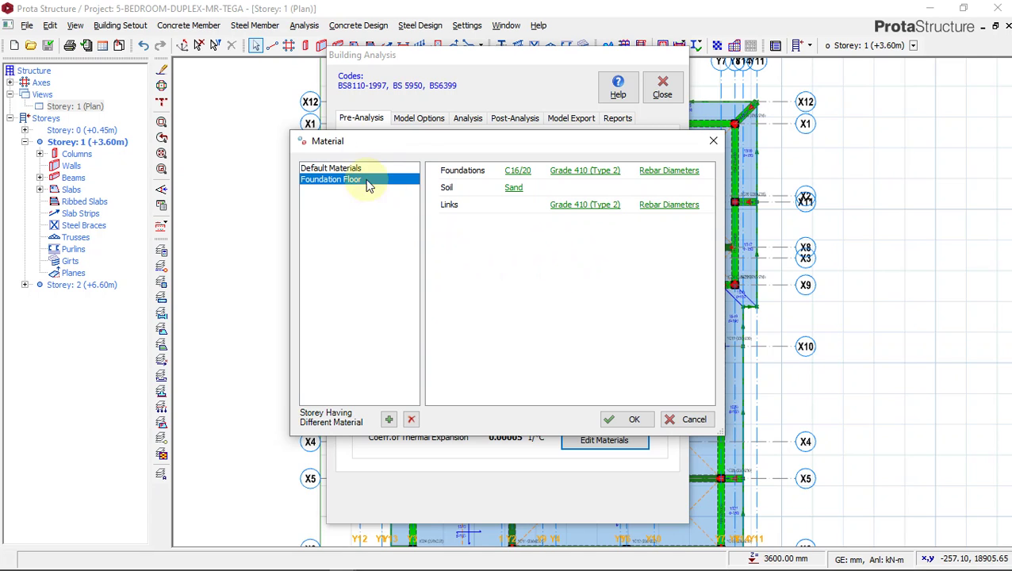
- Limit the default concrete column rebar diameters to Y16 only
{"action": "left_click", "coordinate": [332, 168]}
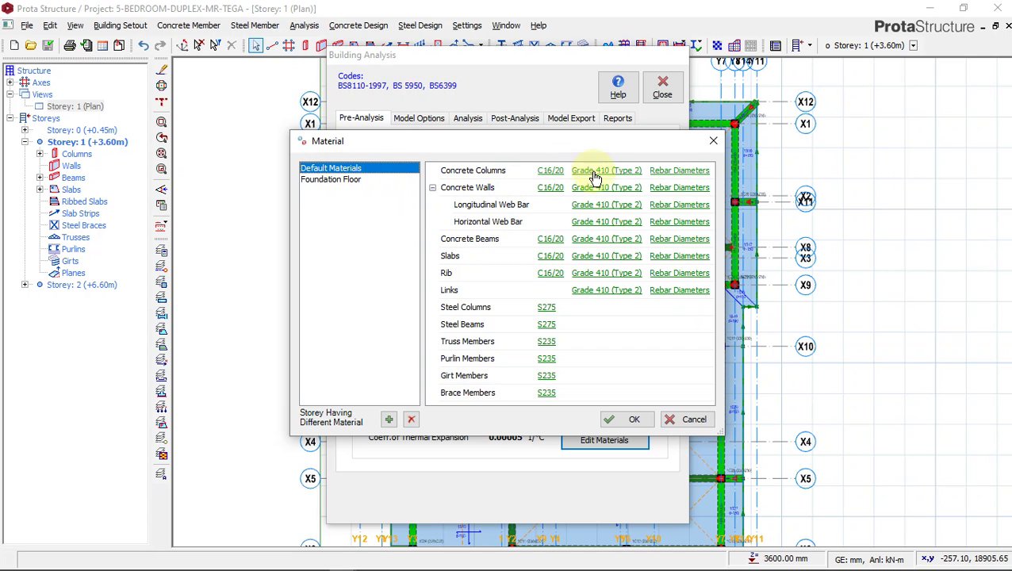
{"action": "left_click", "coordinate": [679, 172]}
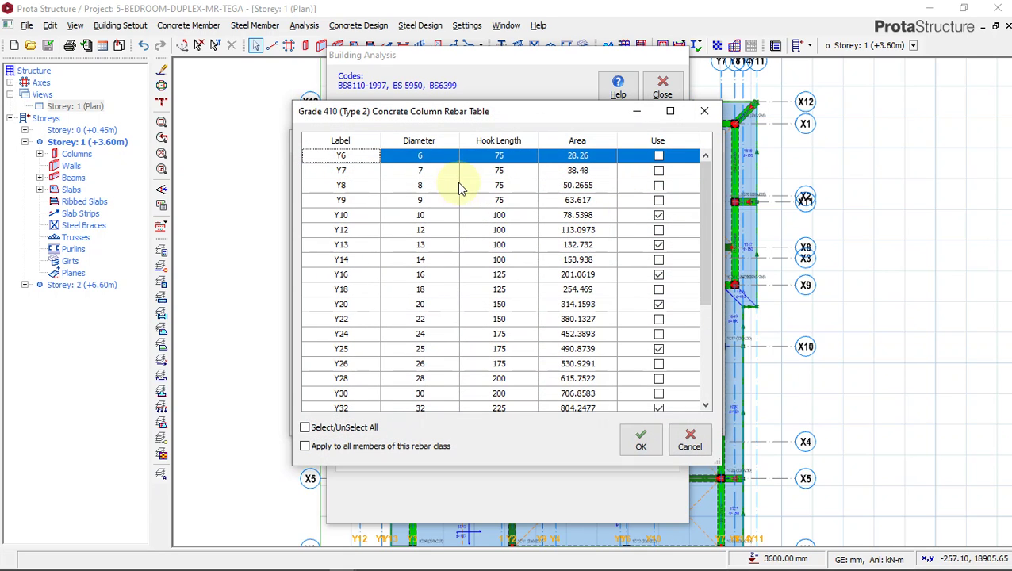
{"action": "left_click", "coordinate": [304, 427]}
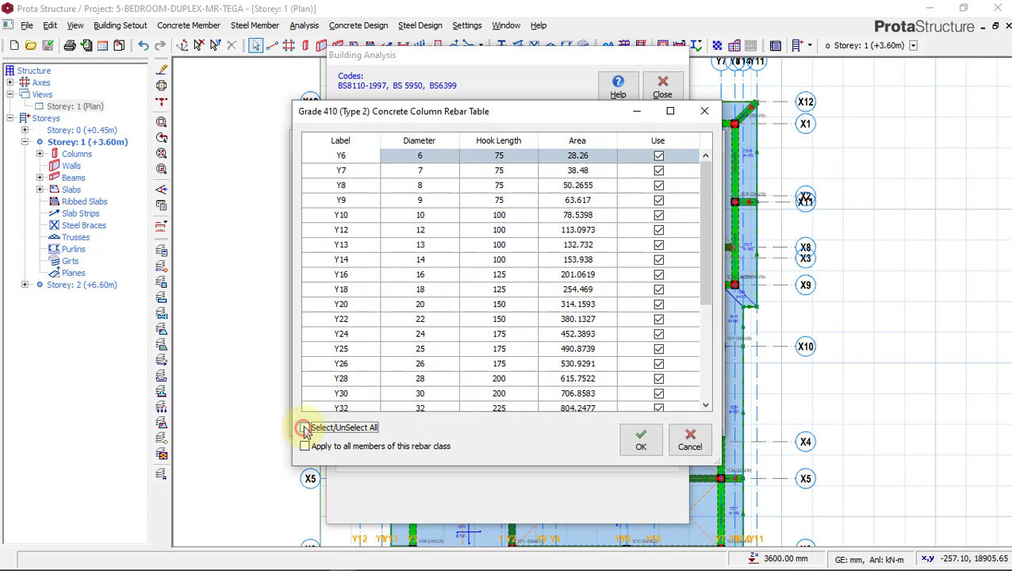
{"action": "left_click", "coordinate": [304, 428]}
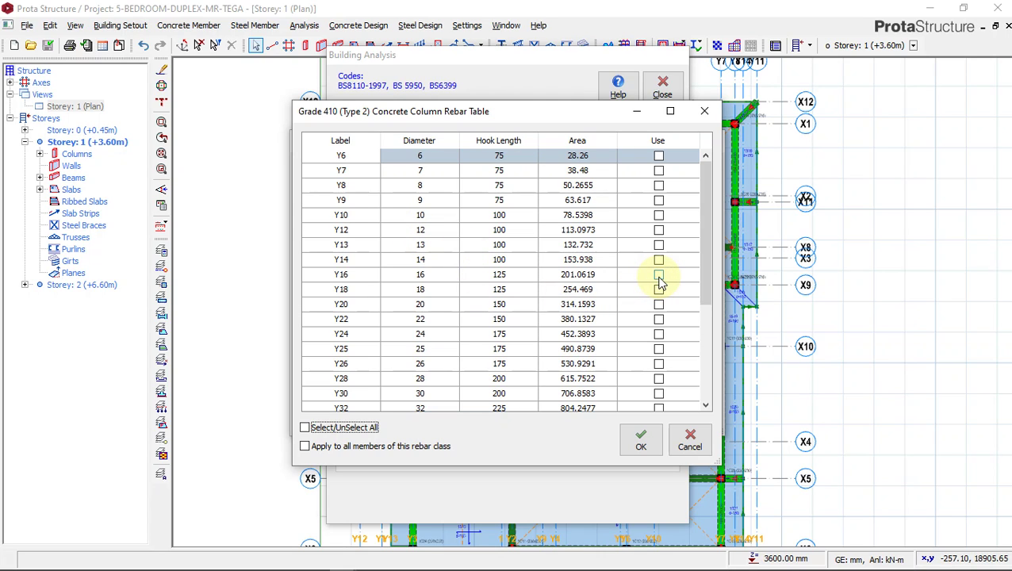
{"action": "left_click", "coordinate": [659, 275]}
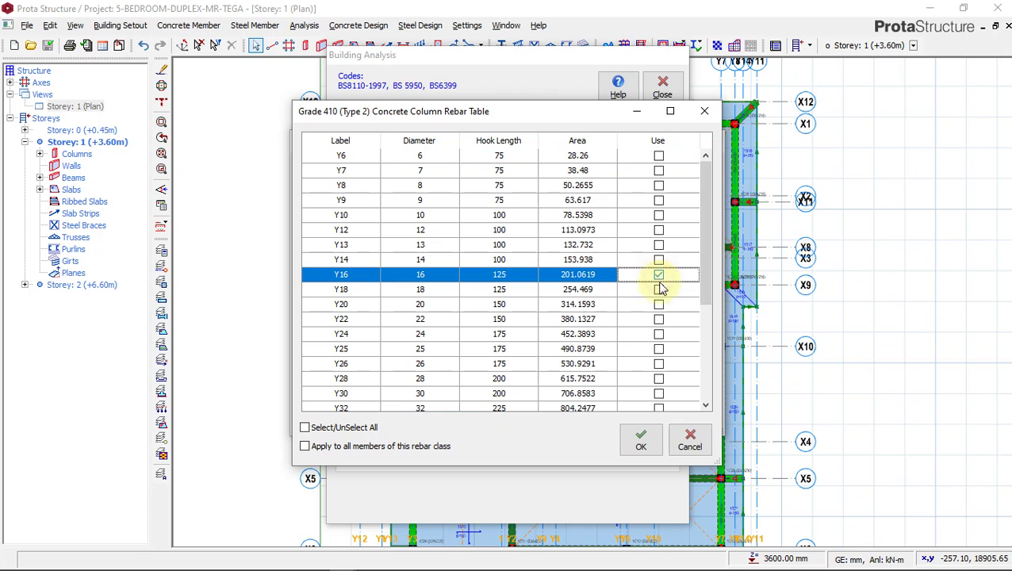
{"action": "left_click", "coordinate": [640, 440]}
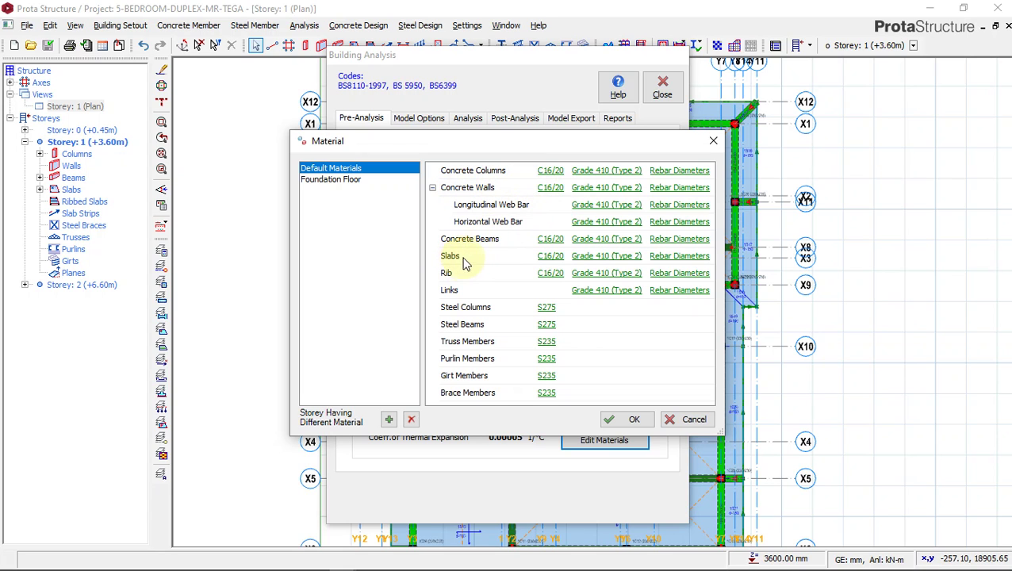
- Limit the default concrete beam rebar diameters to Y16 only
{"action": "left_click", "coordinate": [668, 240]}
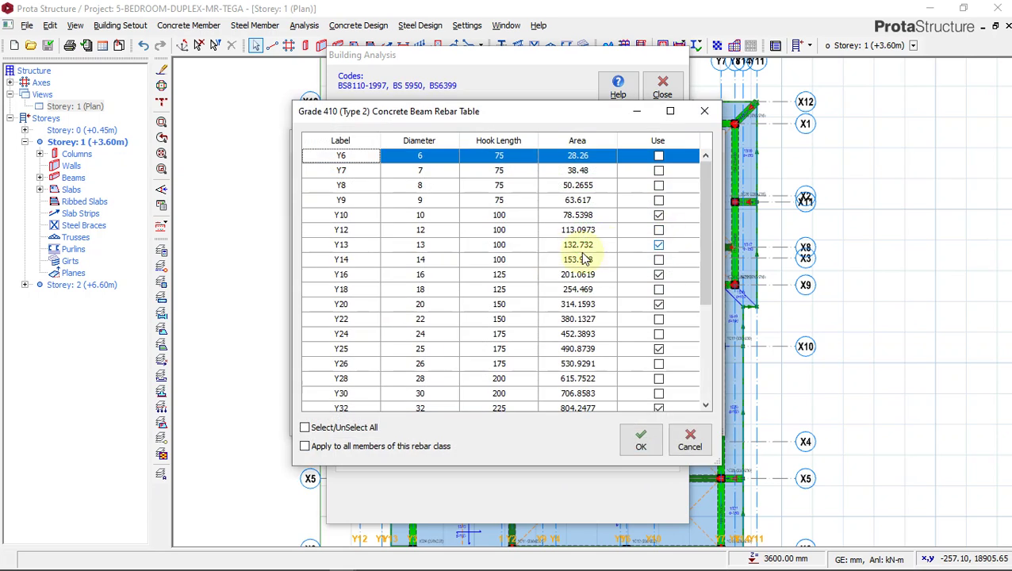
{"action": "left_click", "coordinate": [306, 428]}
{"action": "left_click", "coordinate": [306, 428]}
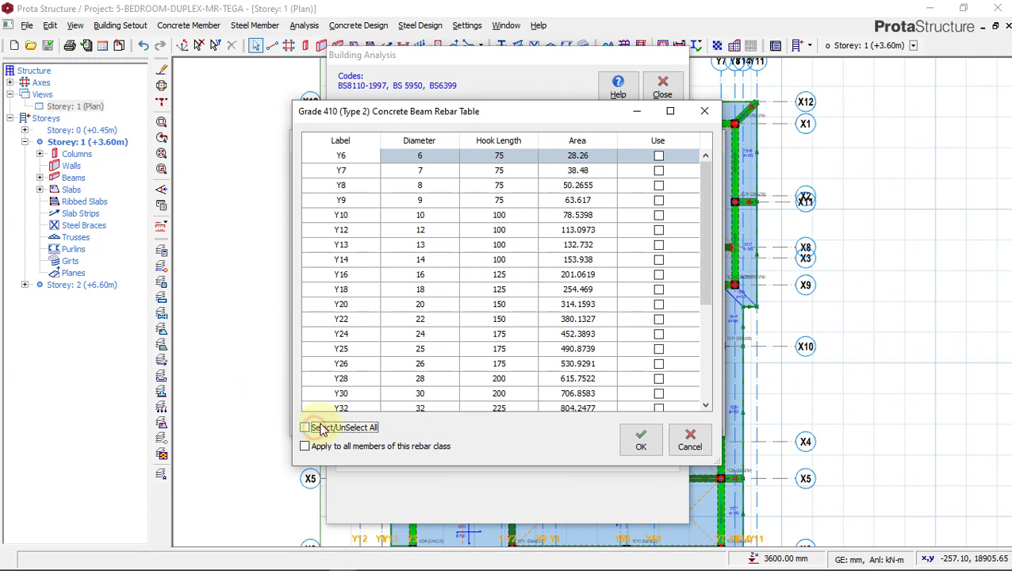
{"action": "left_click", "coordinate": [658, 274]}
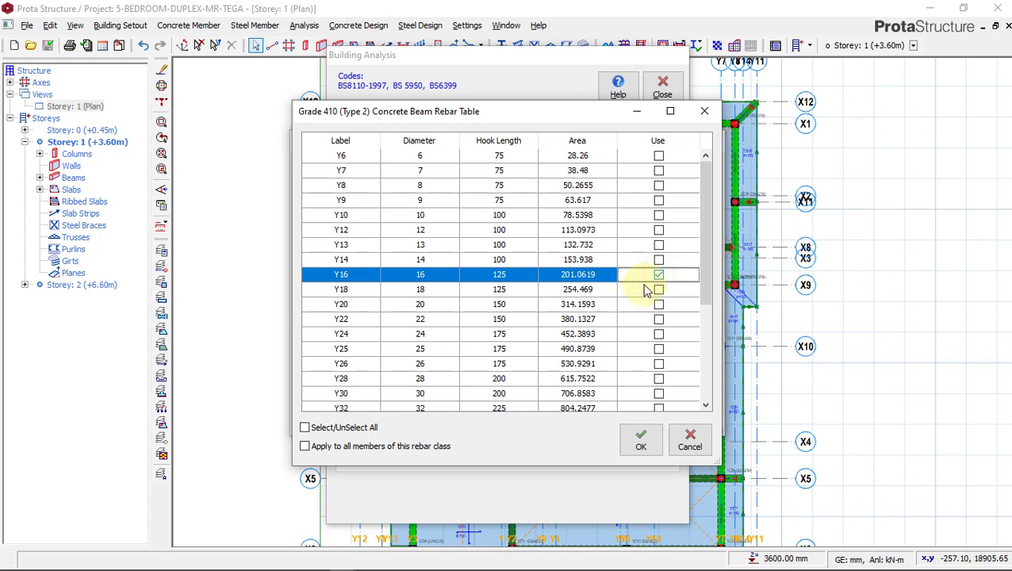
{"action": "left_click", "coordinate": [640, 441]}
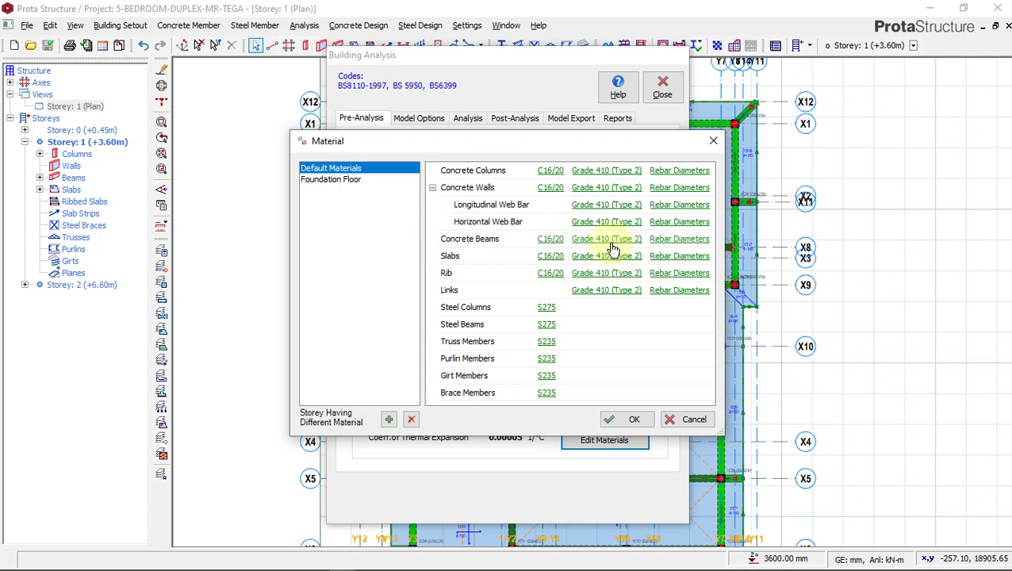
{"action": "left_click", "coordinate": [676, 257]}
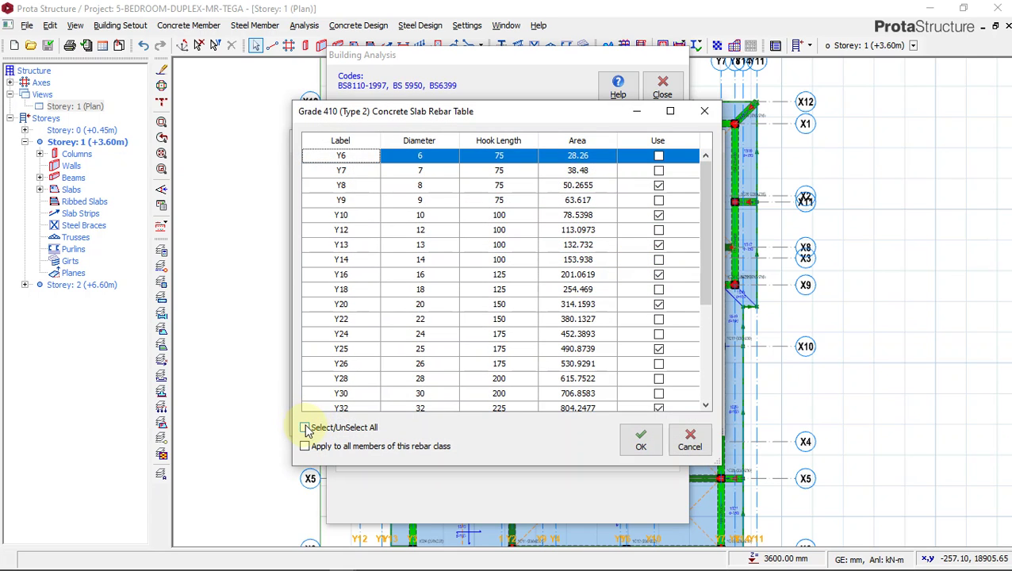
- Limit the default slab rebar diameters to Y12 only
{"action": "left_click", "coordinate": [306, 429]}
{"action": "left_click", "coordinate": [306, 428]}
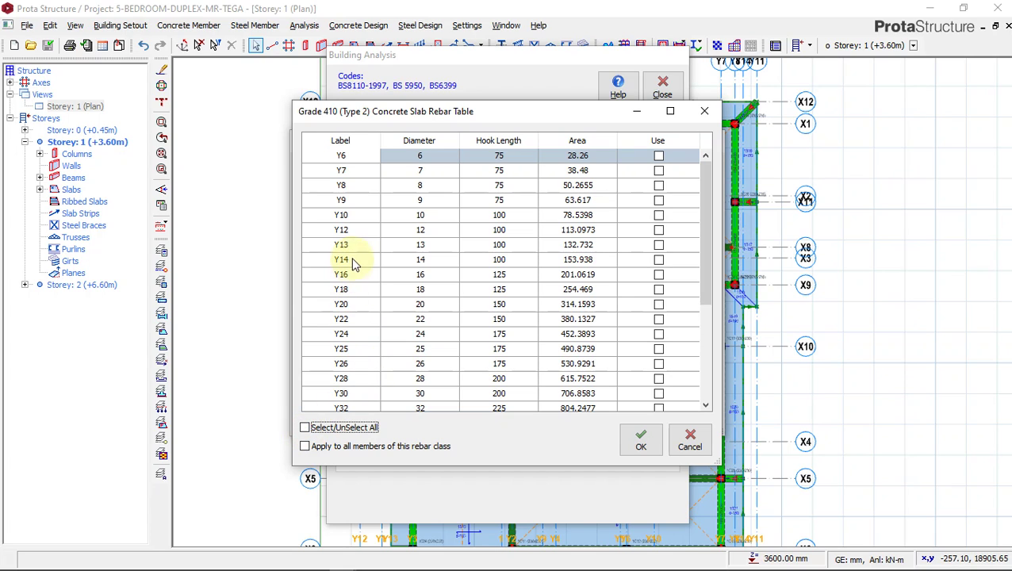
{"action": "left_click", "coordinate": [659, 230]}
{"action": "left_click", "coordinate": [641, 440]}
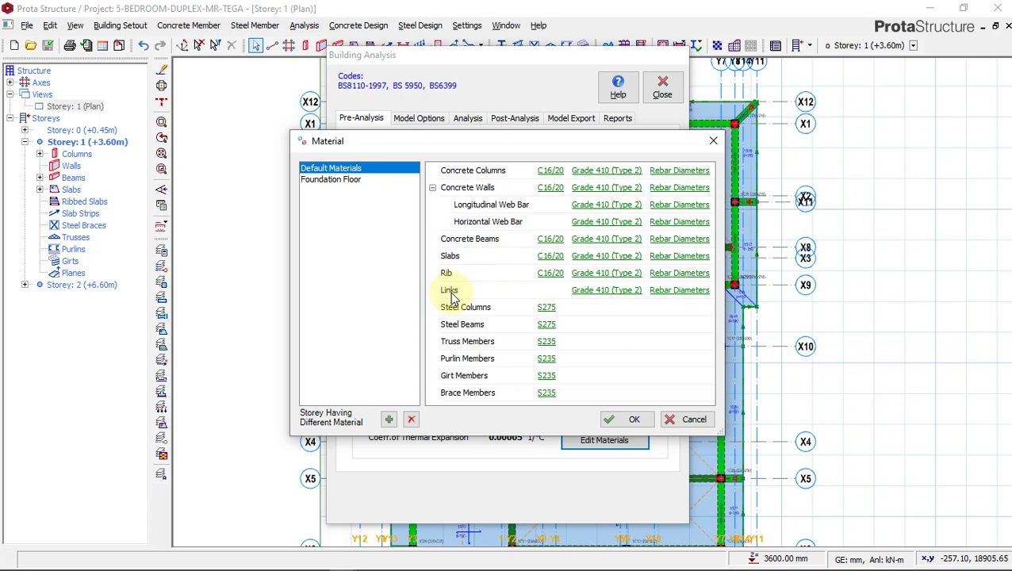
{"action": "left_click", "coordinate": [680, 291]}
- Limit default link bars to Y10 and apply the material settings
{"action": "left_click", "coordinate": [305, 427]}
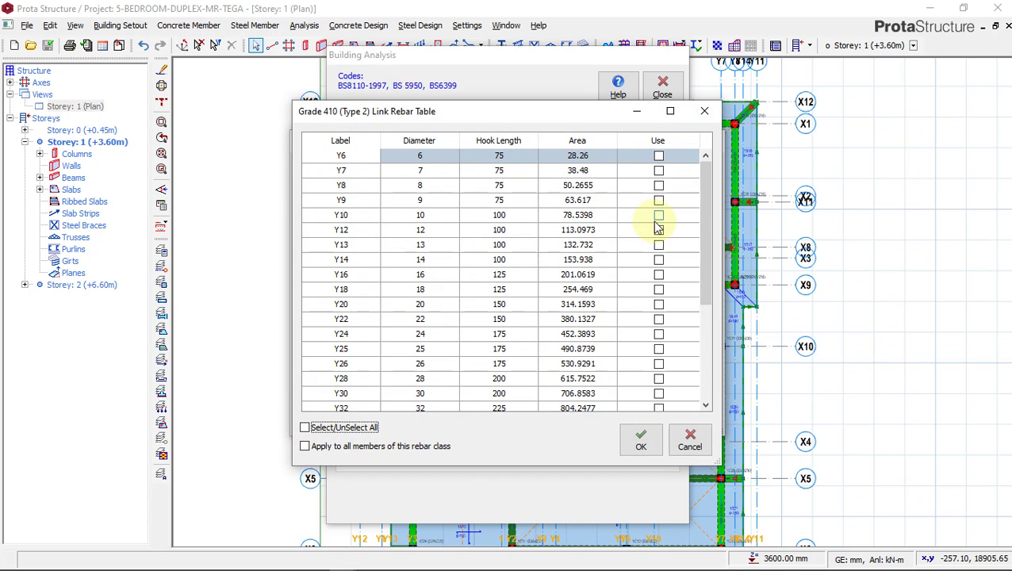
{"action": "left_click", "coordinate": [659, 217]}
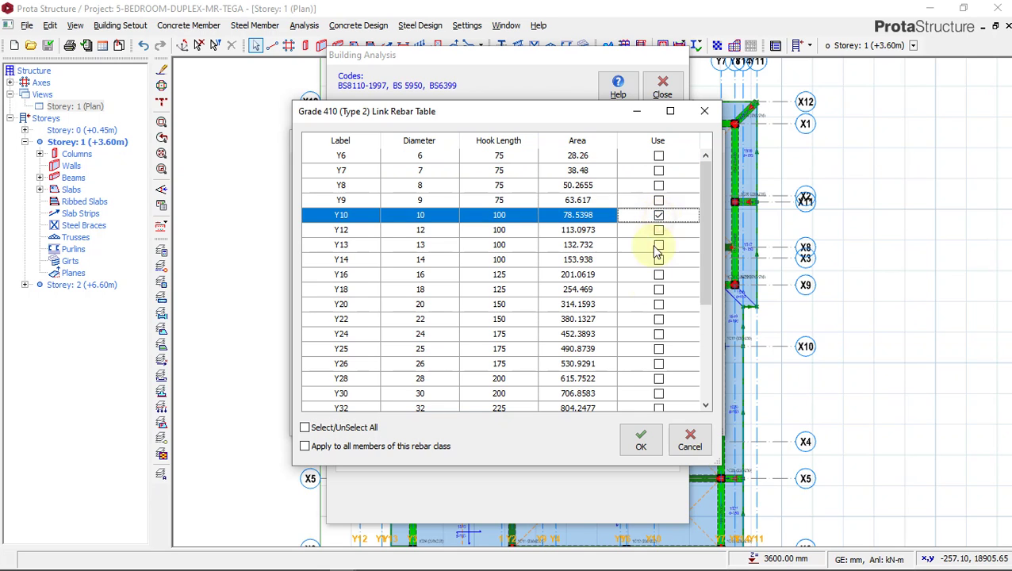
{"action": "left_click", "coordinate": [640, 439]}
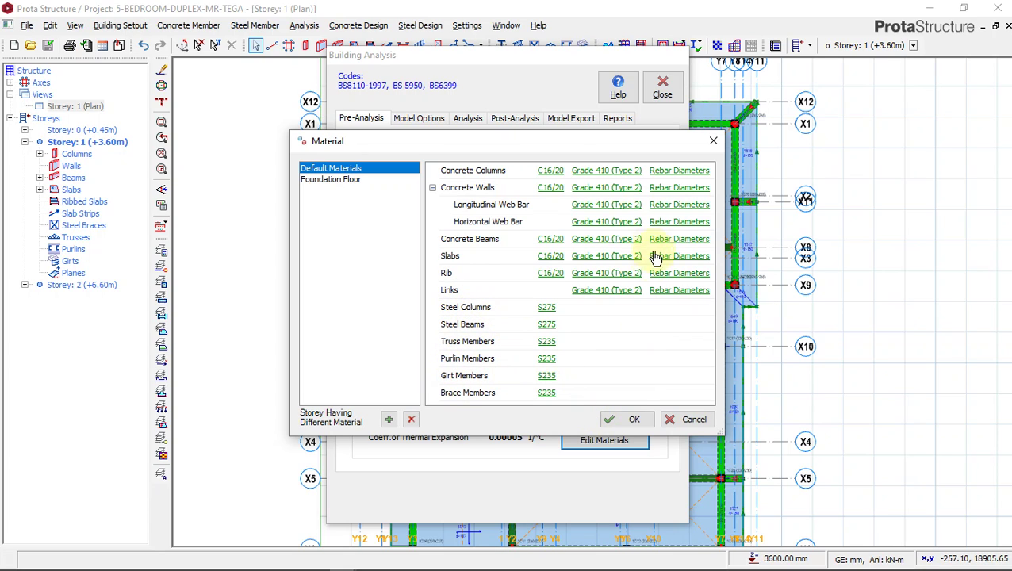
{"action": "left_click", "coordinate": [620, 422]}
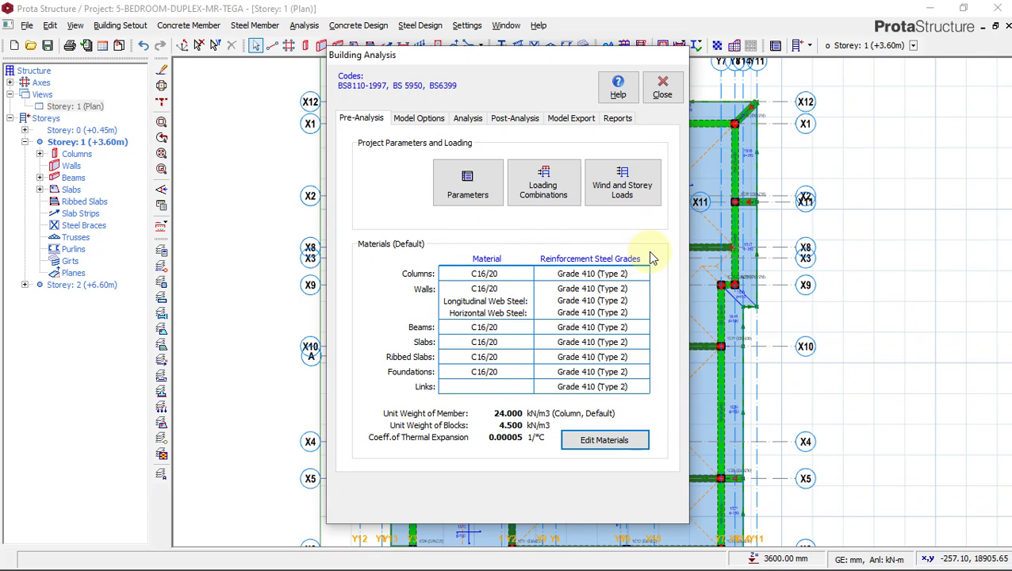
- Auto-generate 1.40 G / 1.60 Q load combinations and accept invalidating previous results
{"action": "left_click", "coordinate": [545, 194]}
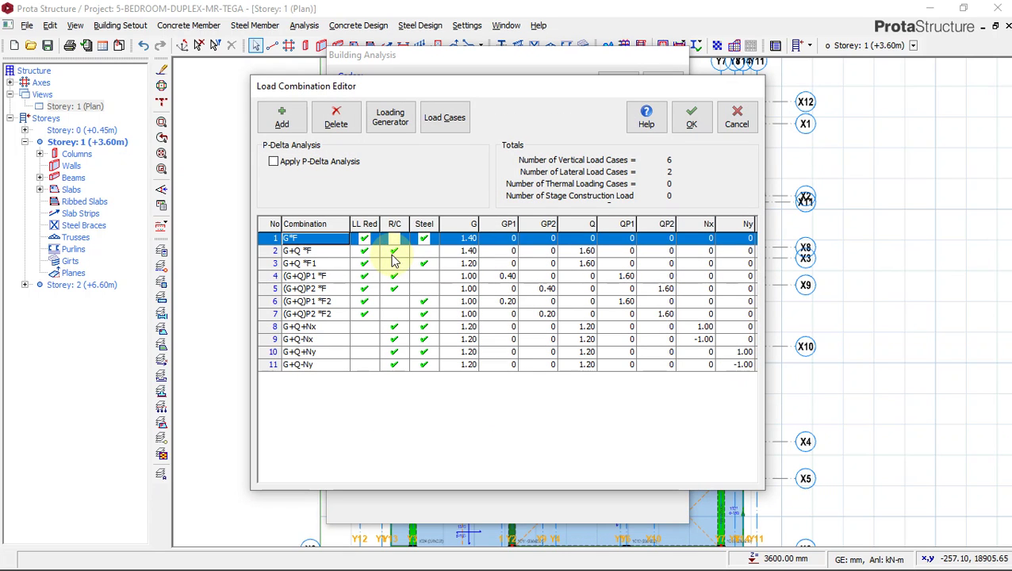
{"action": "left_click", "coordinate": [402, 123]}
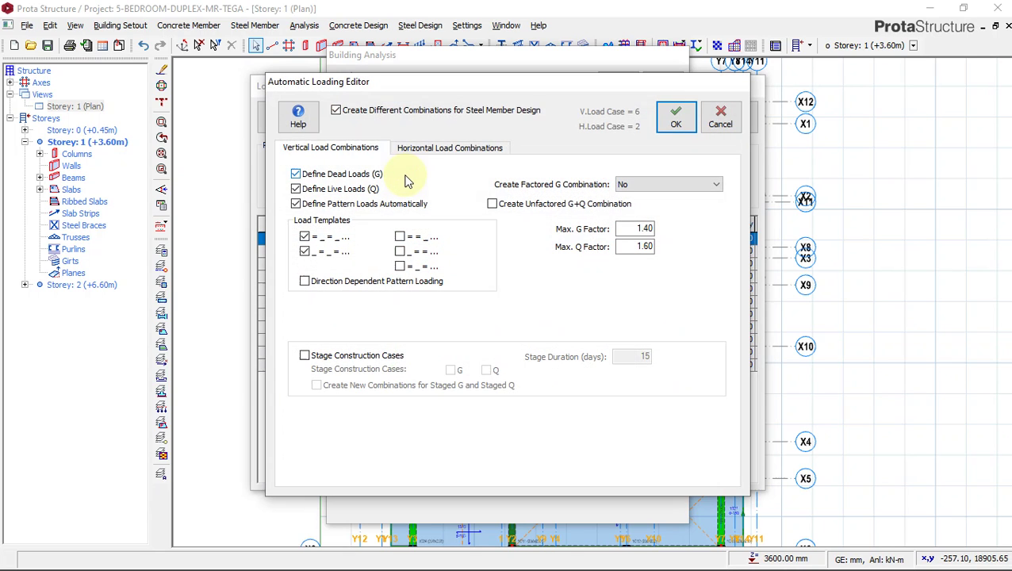
{"action": "left_click", "coordinate": [674, 117]}
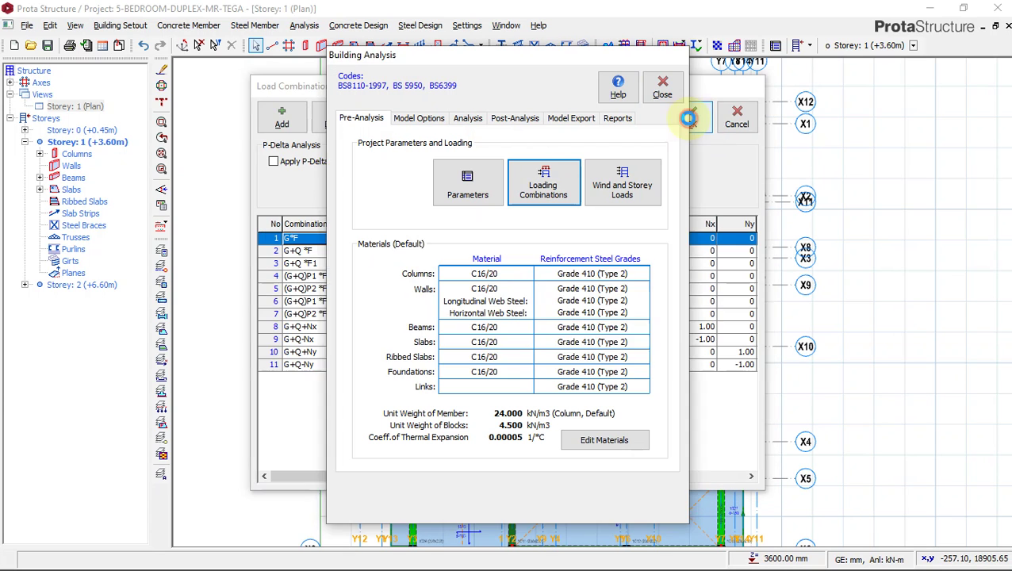
{"action": "left_click", "coordinate": [683, 118]}
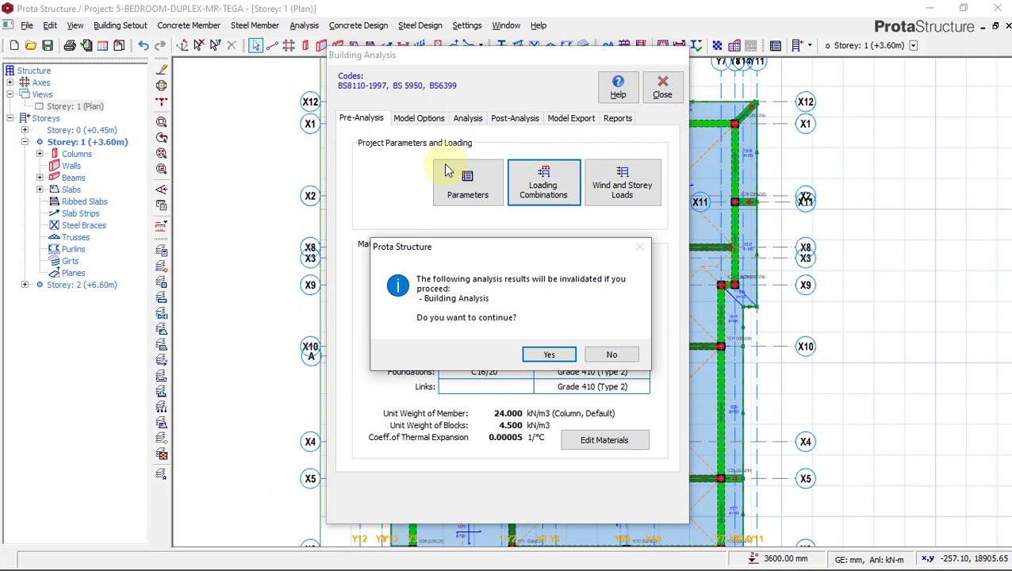
{"action": "left_click", "coordinate": [550, 354]}
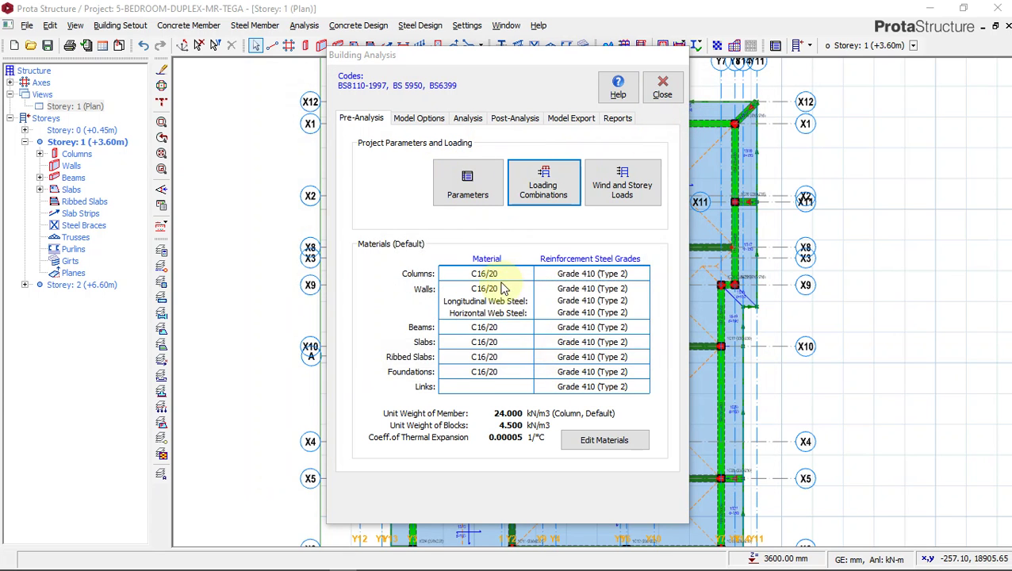
- Change the foundation allowable soil stress from 200 to 135 kN/m2
{"action": "left_click", "coordinate": [461, 199]}
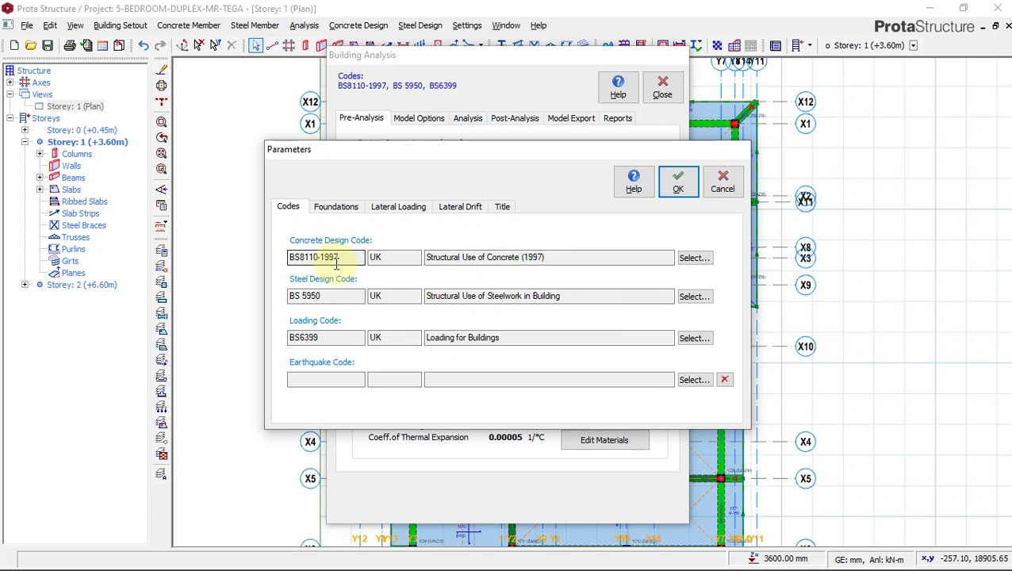
{"action": "left_click", "coordinate": [336, 209]}
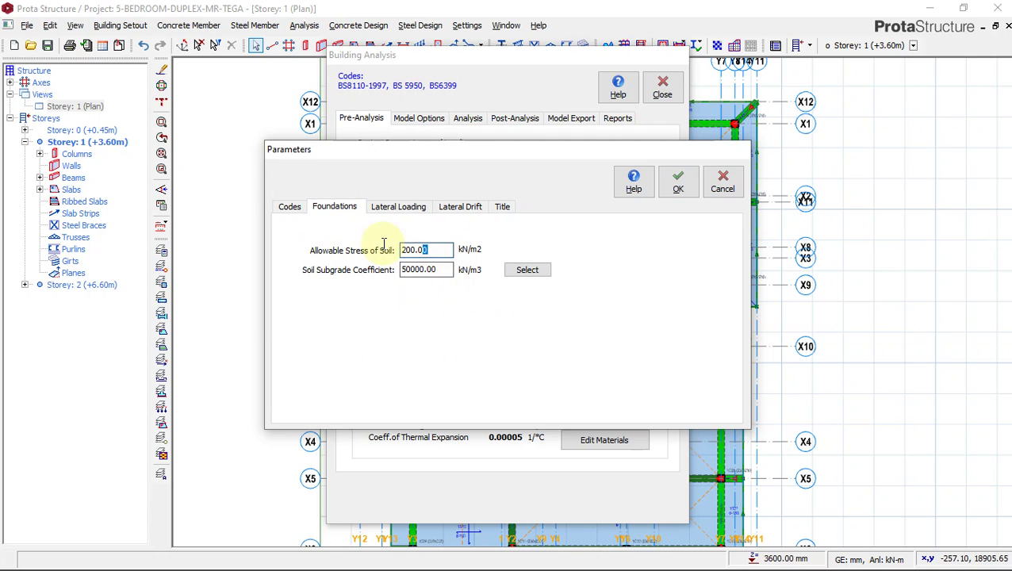
{"action": "double_click", "coordinate": [431, 249]}
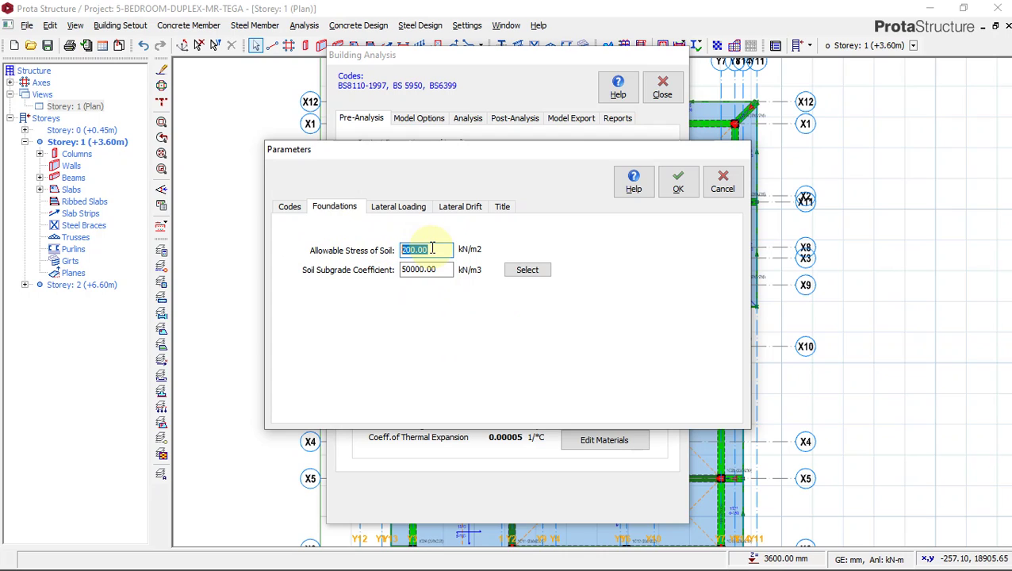
{"action": "type", "text": "13"}
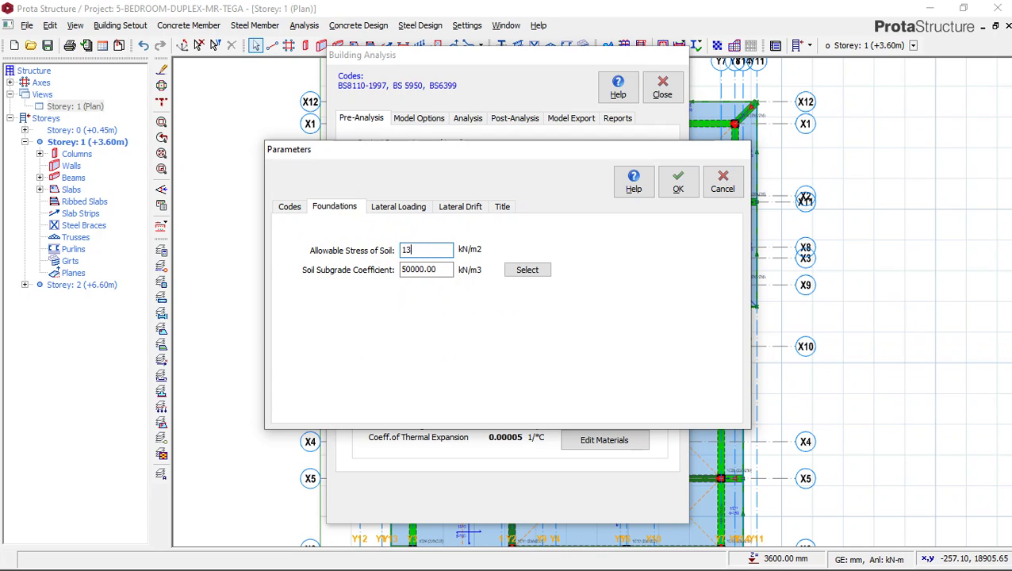
{"action": "type", "text": "5"}
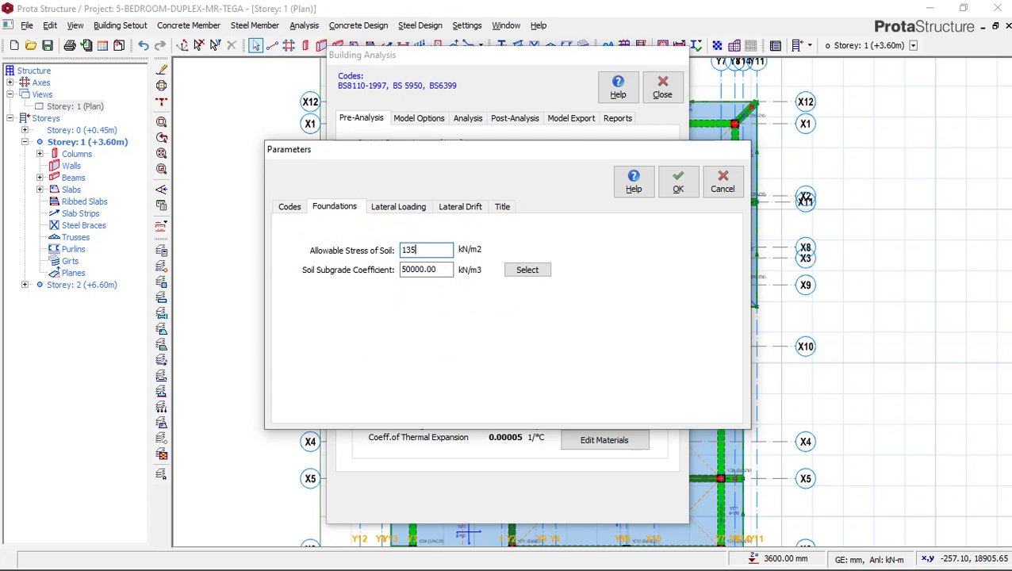
- Review Lateral Loading and Lateral Drift settings, then start editing the Project Header
{"action": "left_click", "coordinate": [396, 211]}
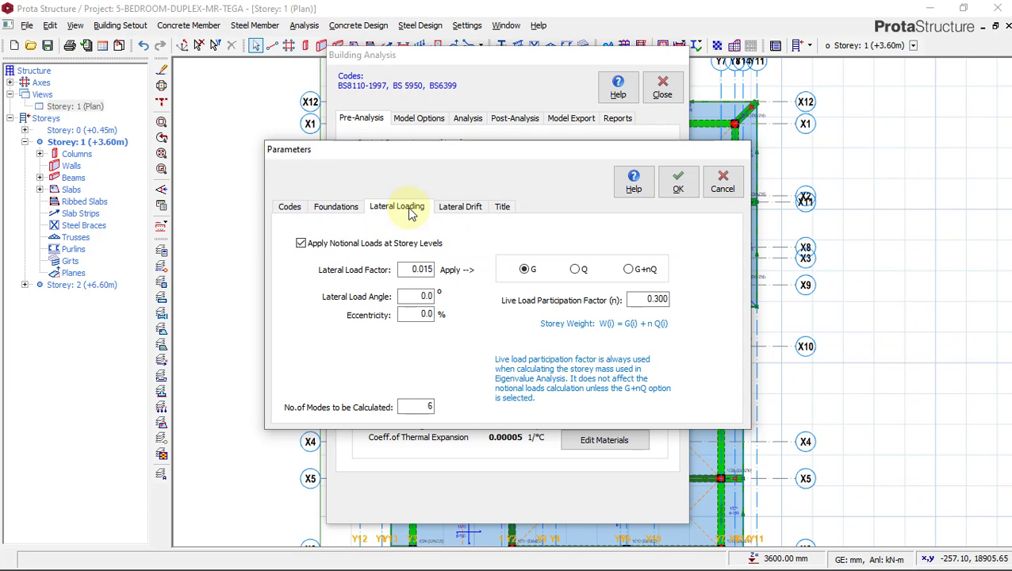
{"action": "left_click", "coordinate": [454, 210]}
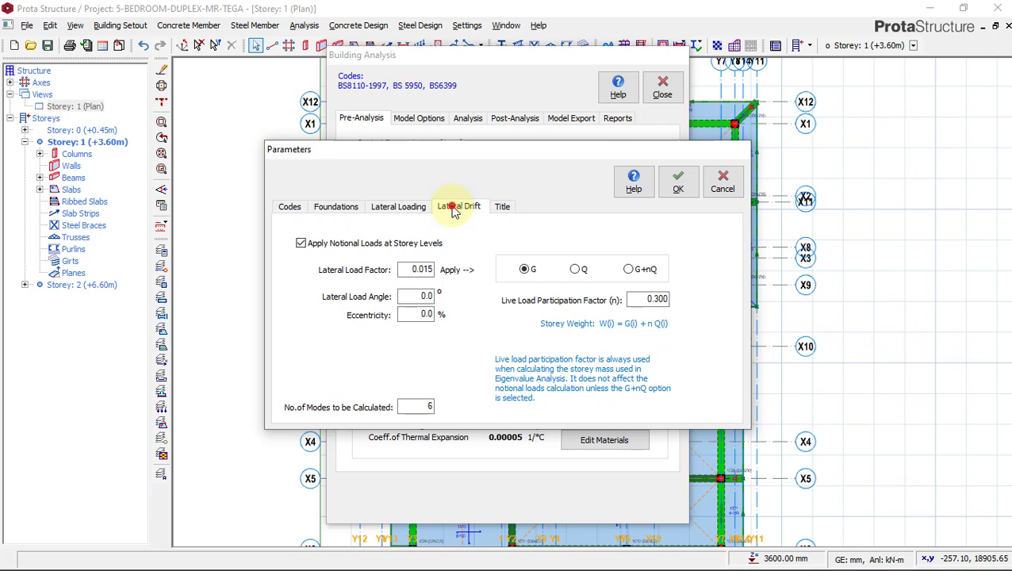
{"action": "left_click", "coordinate": [502, 209]}
{"action": "left_click", "coordinate": [421, 255]}
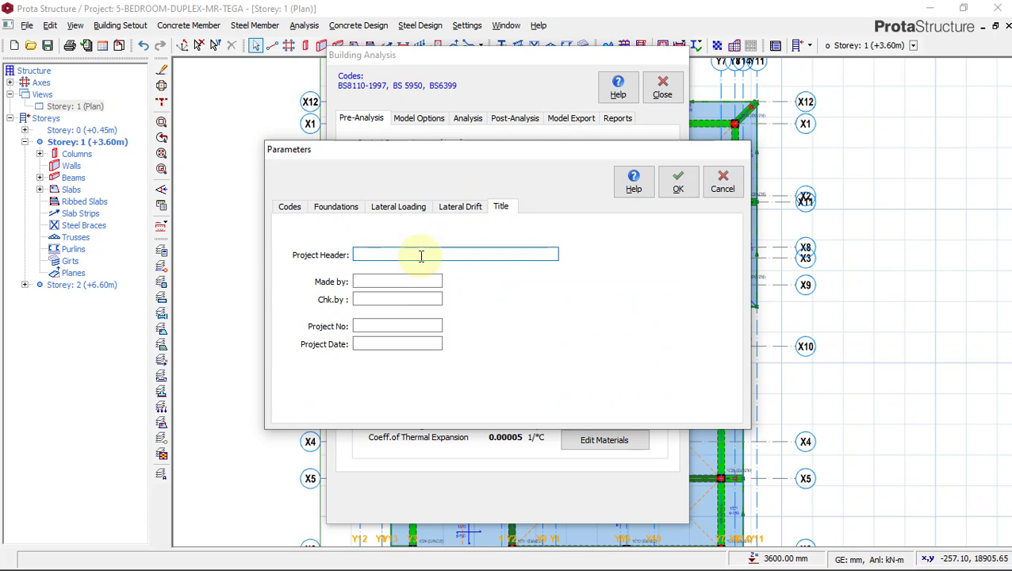
- Enter the project header 5 BEDROOM DUPLEX DESIGN
{"action": "type", "text": "5"}
{"action": "type", "text": " STO"}
{"action": "key", "text": "BackSpace"}
{"action": "key", "text": "BackSpace"}
{"action": "key", "text": "BackSpace"}
{"action": "type", "text": "BEED"}
{"action": "key", "text": "BackSpace"}
{"action": "key", "text": "BackSpace"}
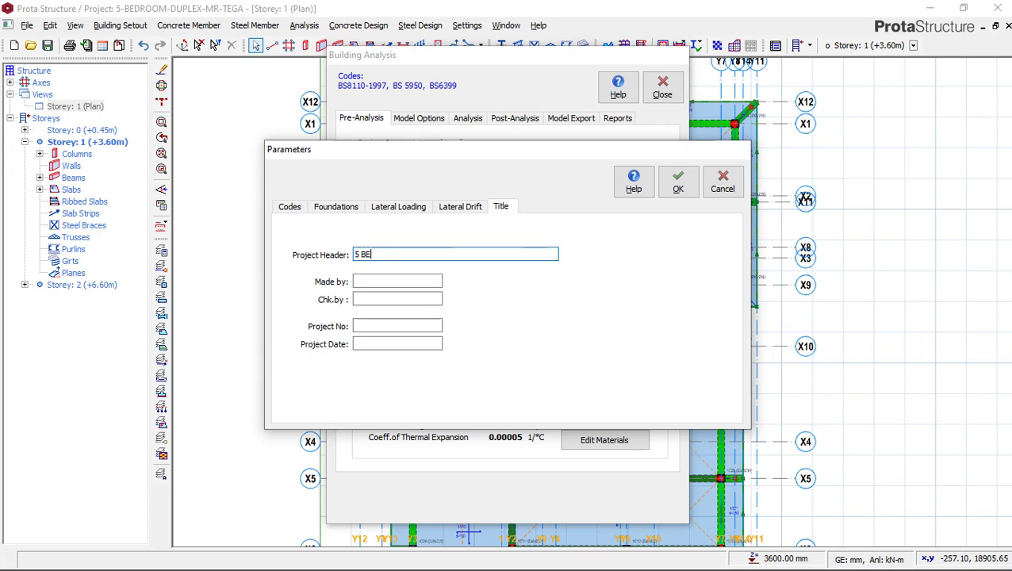
{"action": "type", "text": "D"}
{"action": "type", "text": "ROOM D"}
{"action": "type", "text": "UPLEX"}
{"action": "type", "text": " ST"}
{"action": "key", "text": "BackSpace"}
{"action": "key", "text": "BackSpace"}
{"action": "key", "text": "BackSpace"}
{"action": "type", "text": "DESIGN"}
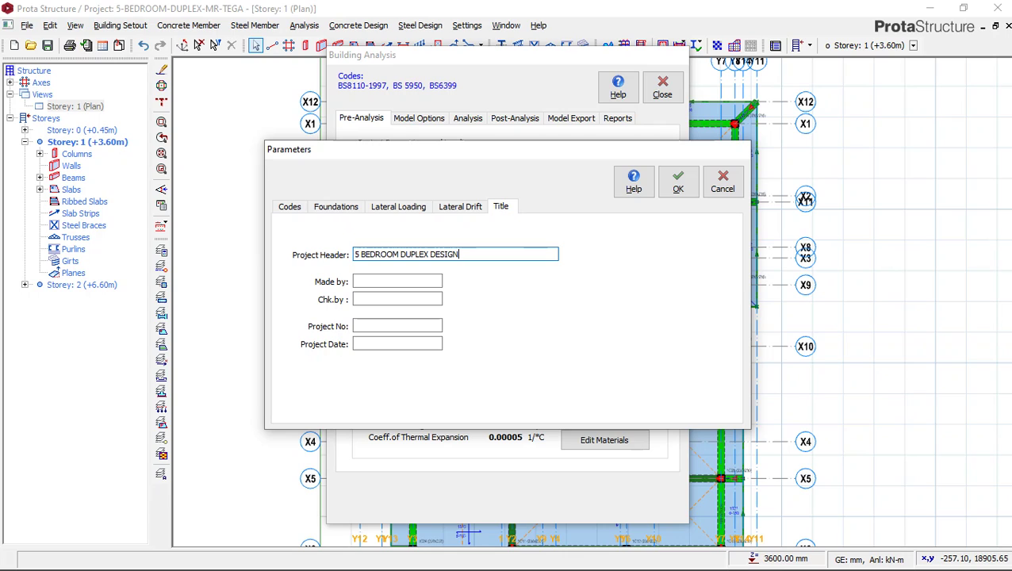
- Fill in the designer's name under Made by and the checker's name under Chk.by
{"action": "left_click", "coordinate": [388, 279]}
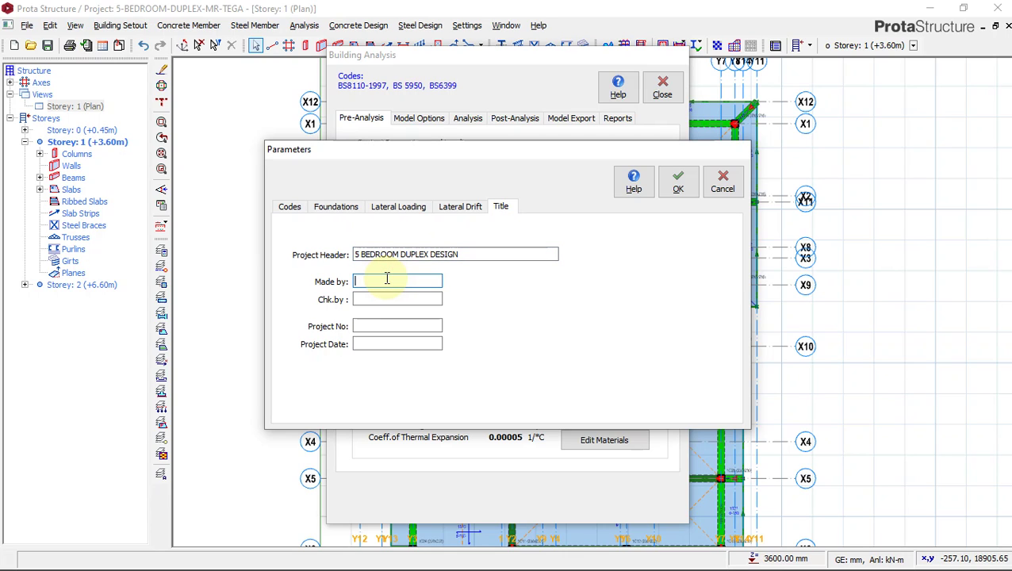
{"action": "type", "text": "ENGR. JU"}
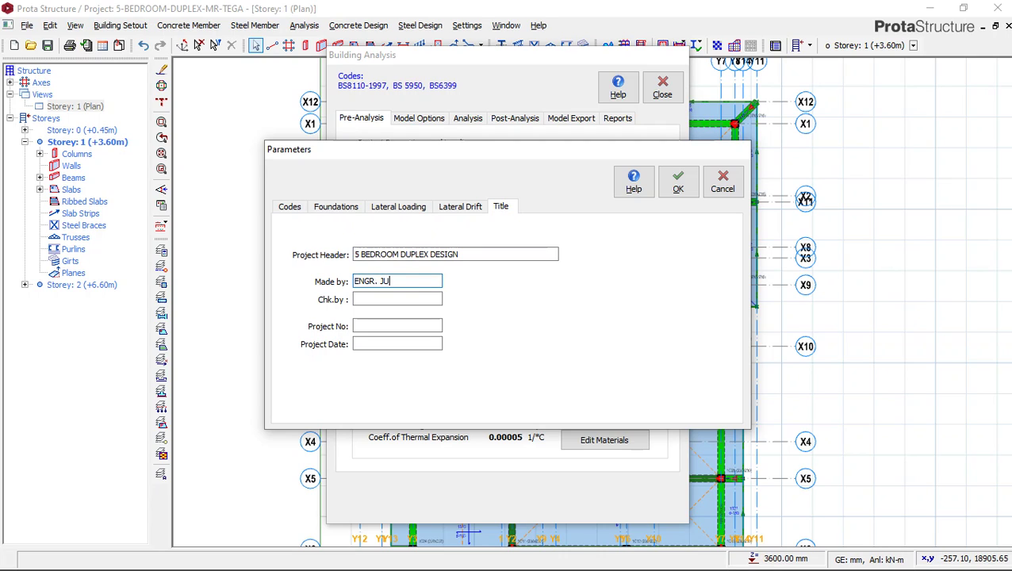
{"action": "type", "text": "STICE"}
{"action": "left_click", "coordinate": [383, 298]}
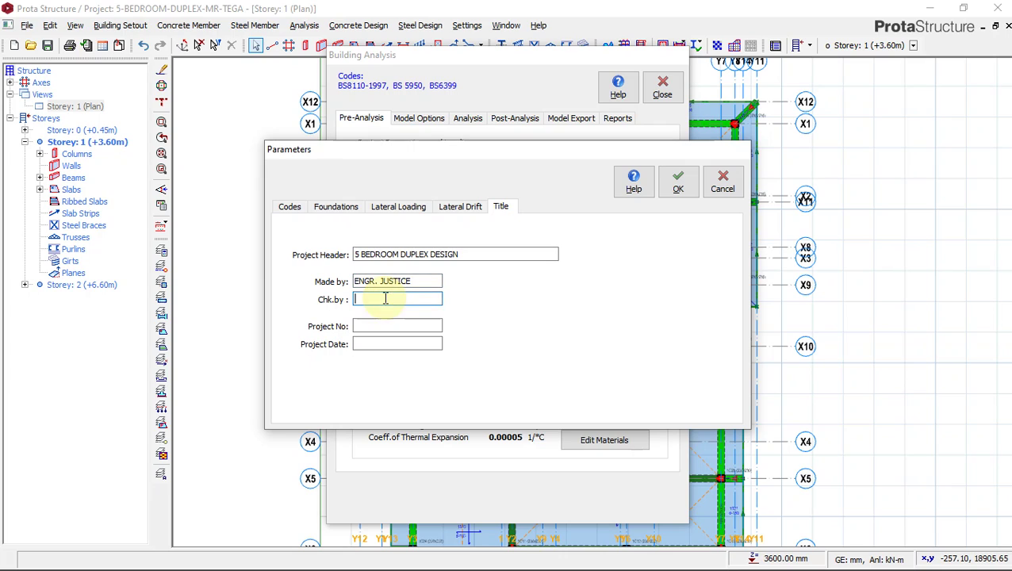
{"action": "type", "text": "ENGR. P"}
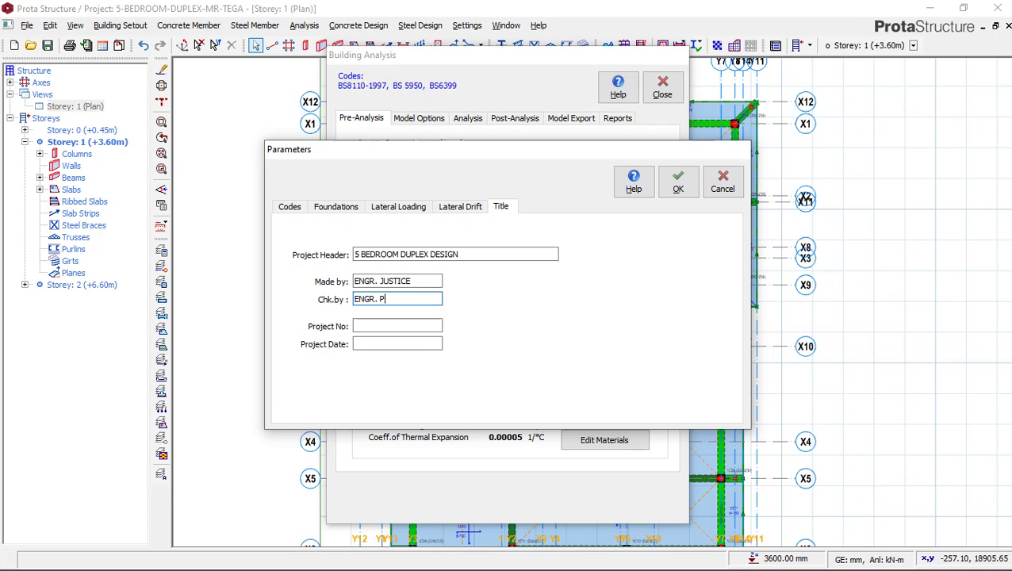
{"action": "type", "text": "ETER"}
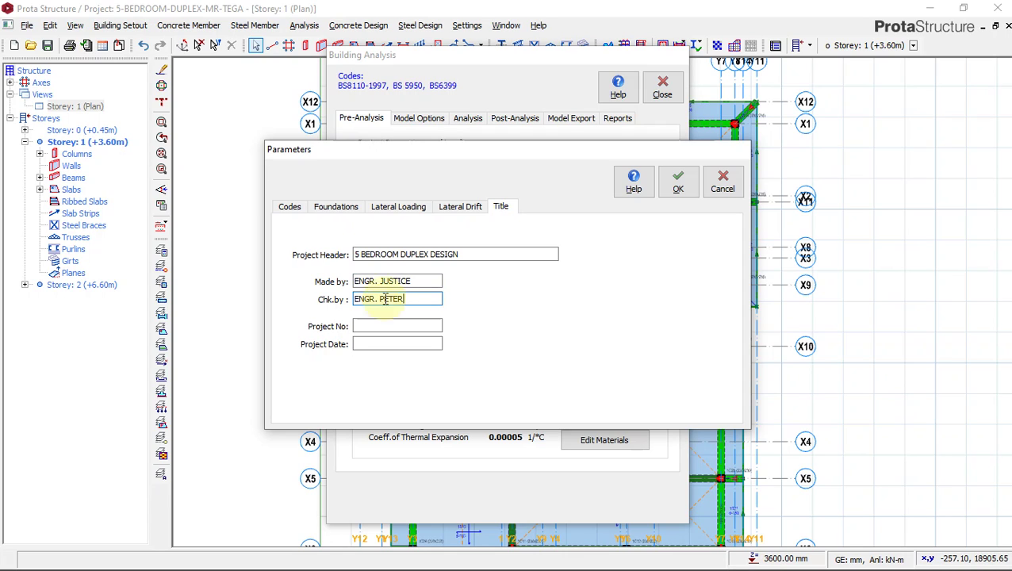
- Set project number 01-04 and project date 20/04/2022, then apply the parameters
{"action": "left_click", "coordinate": [372, 324]}
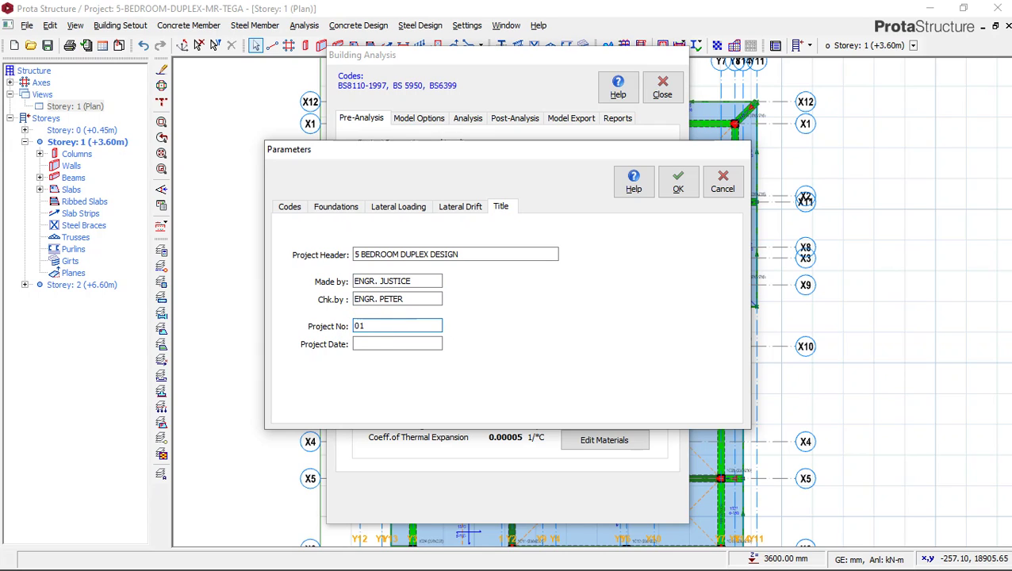
{"action": "type", "text": "01-04"}
{"action": "left_click", "coordinate": [371, 322]}
{"action": "left_click", "coordinate": [372, 342]}
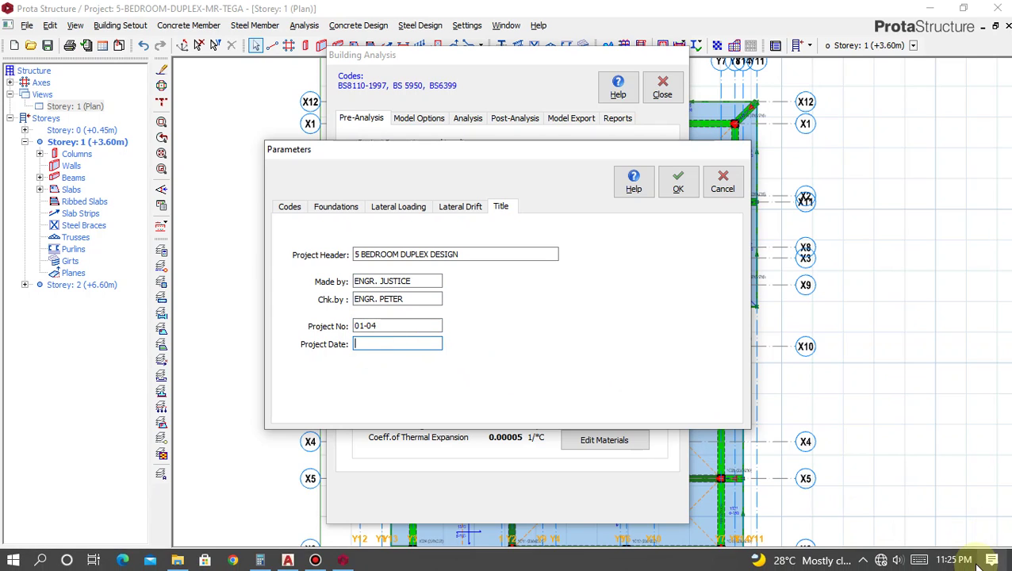
{"action": "mouse_move", "coordinate": [961, 564]}
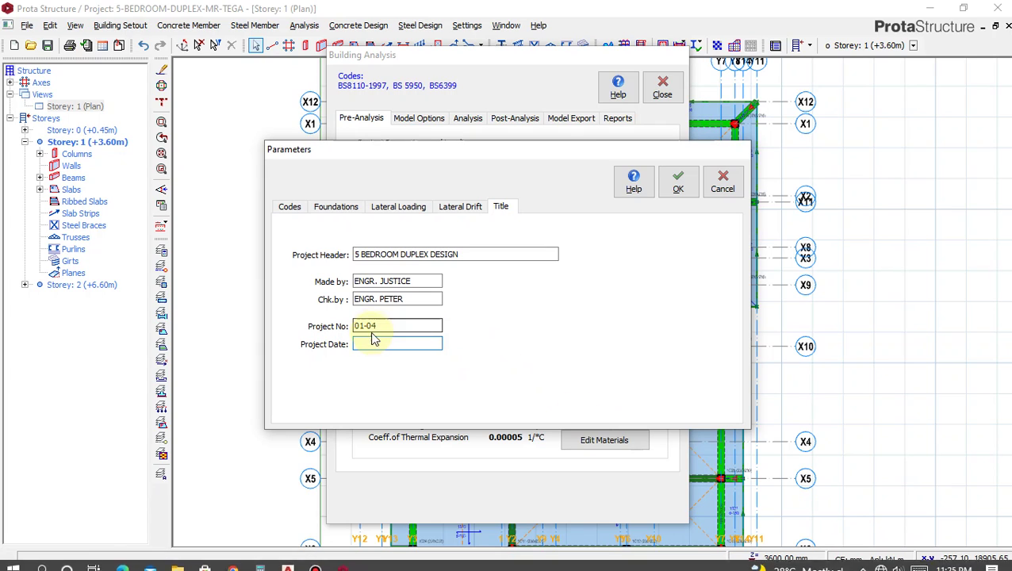
{"action": "type", "text": "20"}
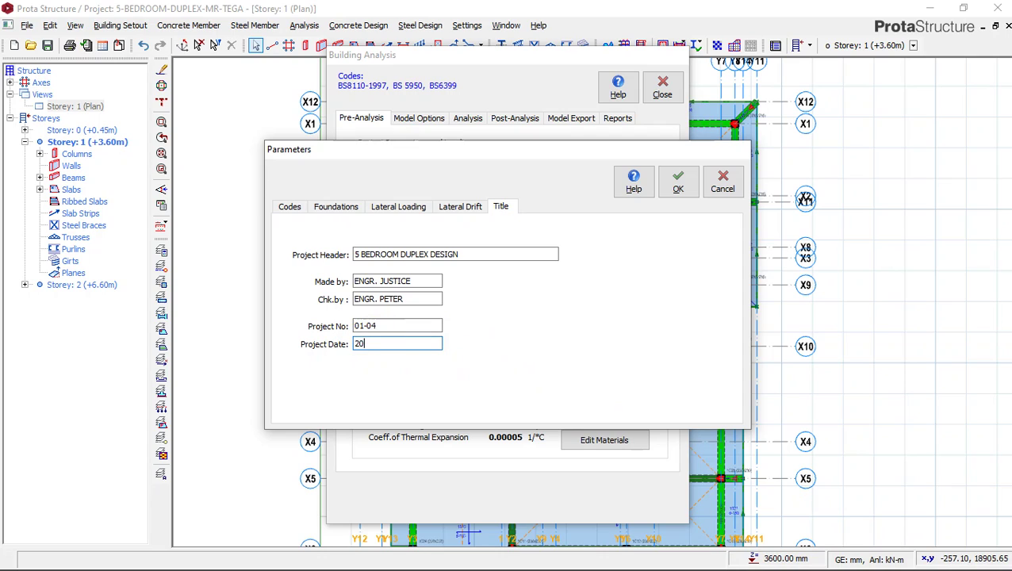
{"action": "type", "text": "/04/2022"}
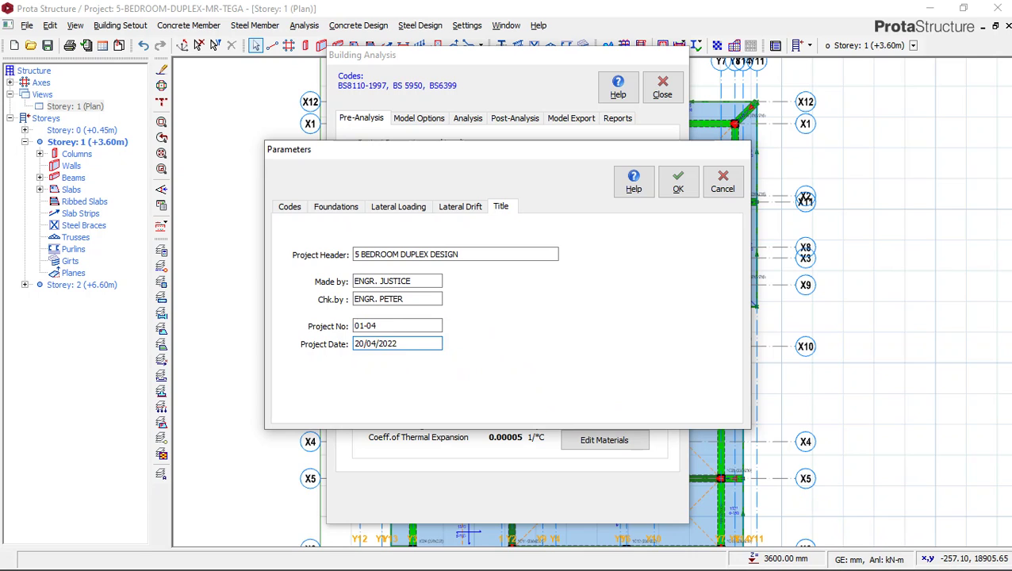
{"action": "left_click", "coordinate": [677, 184]}
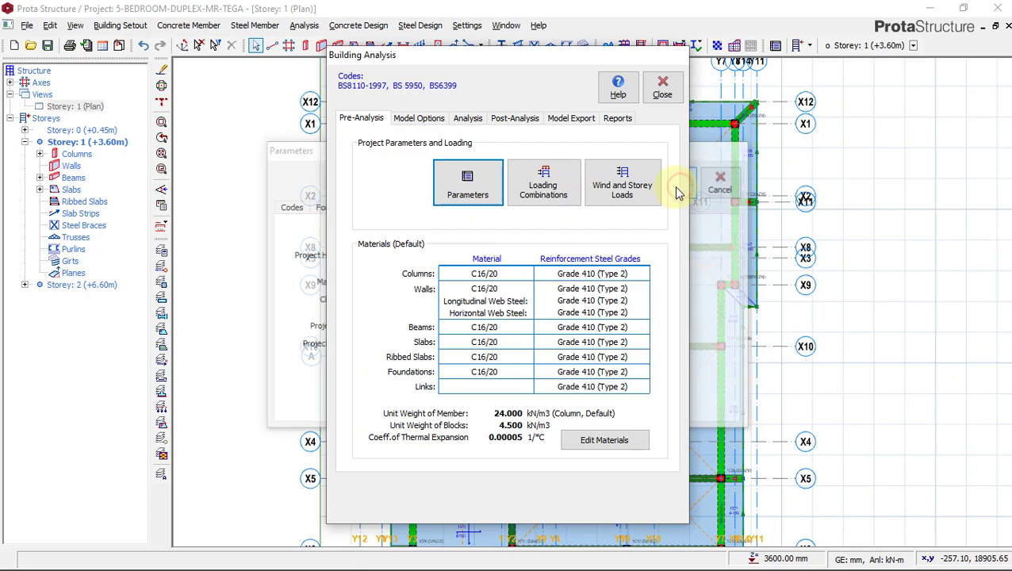
- Start the analysis with column/wall and beam design, re-selecting bars for both
{"action": "left_click", "coordinate": [468, 119]}
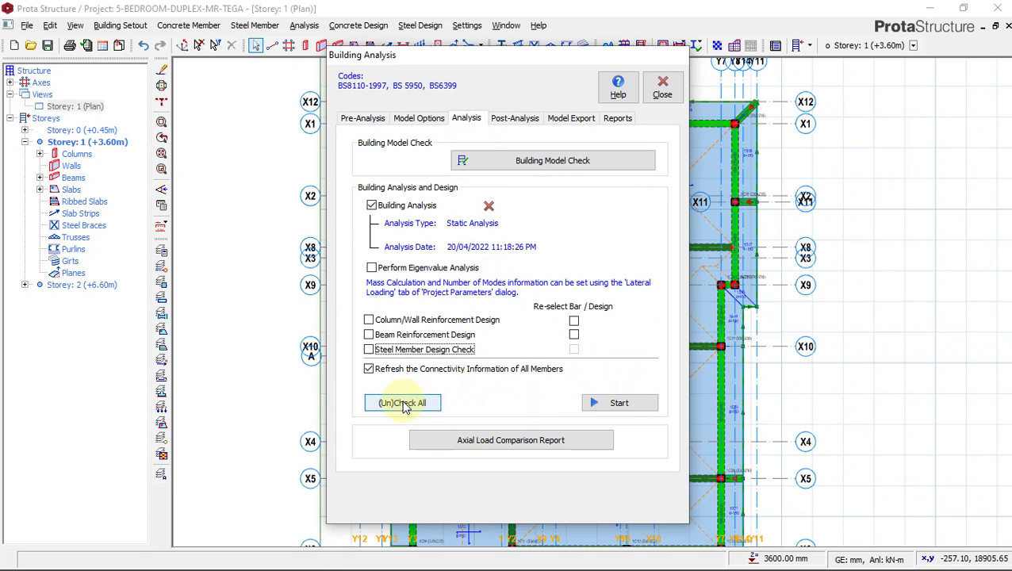
{"action": "left_click", "coordinate": [402, 412]}
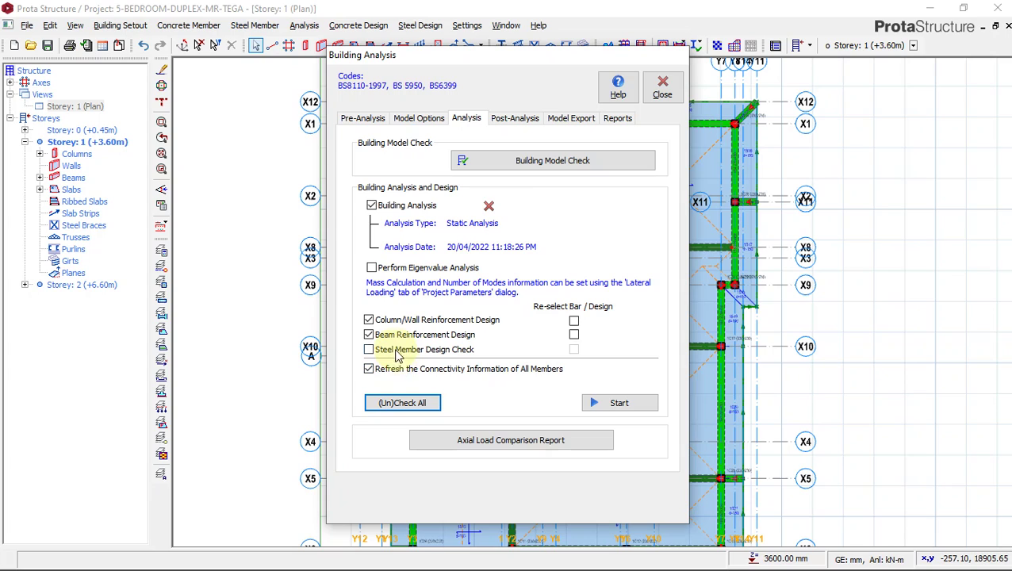
{"action": "left_click", "coordinate": [575, 321]}
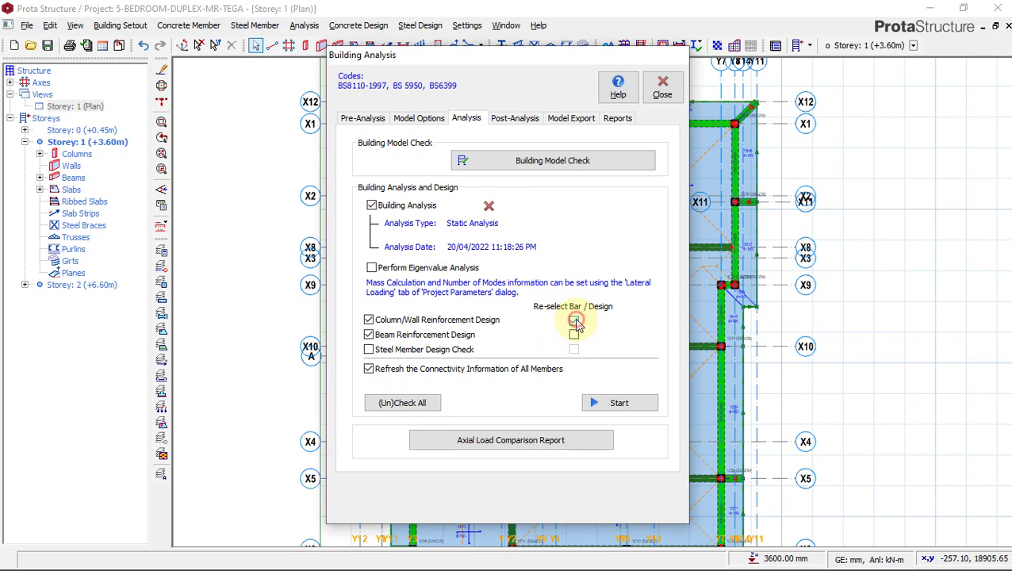
{"action": "left_click", "coordinate": [574, 334]}
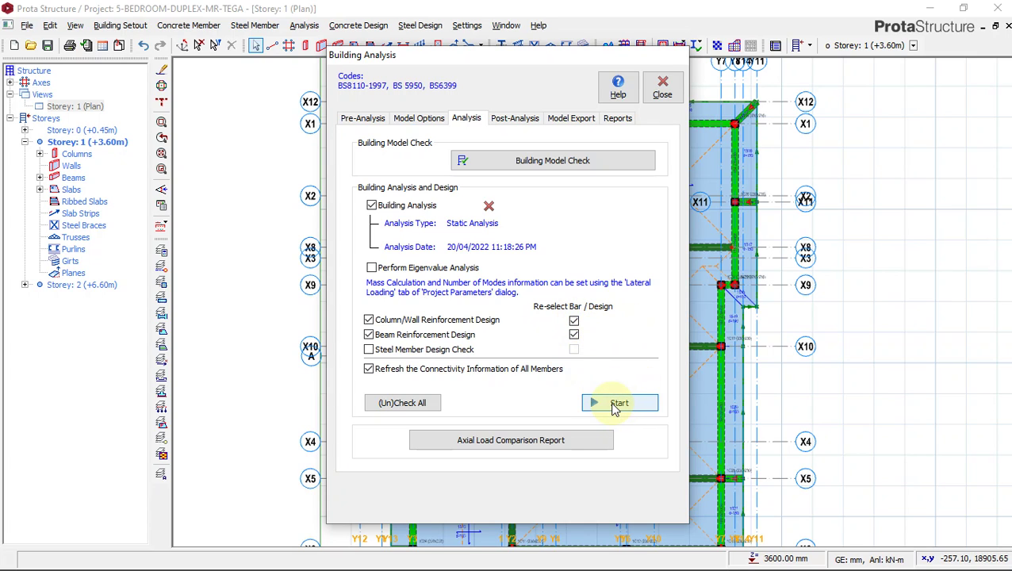
{"action": "left_click", "coordinate": [615, 405]}
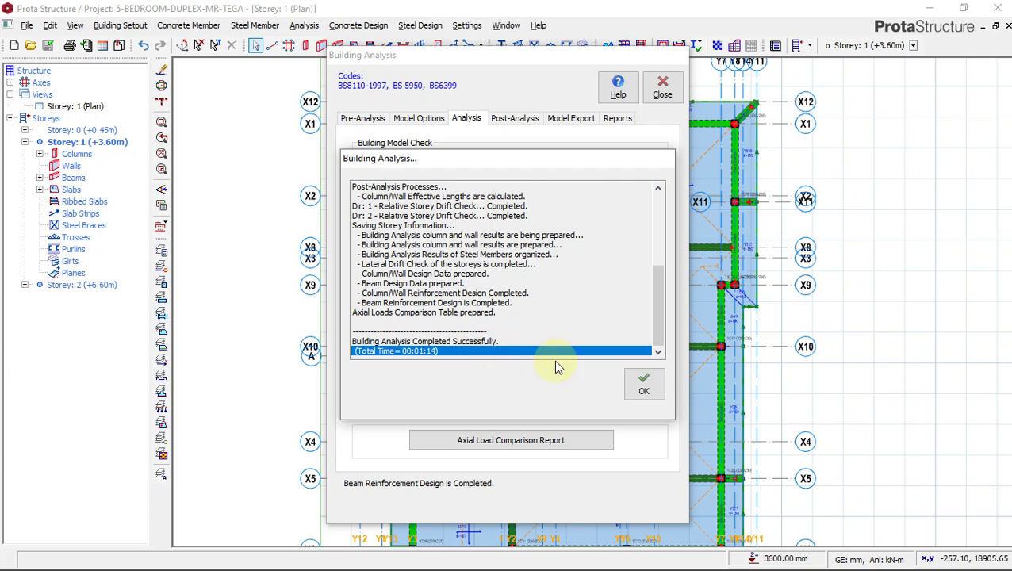
- Close the completed building analysis report after it finishes in 00:01:14
{"action": "left_click", "coordinate": [645, 386]}
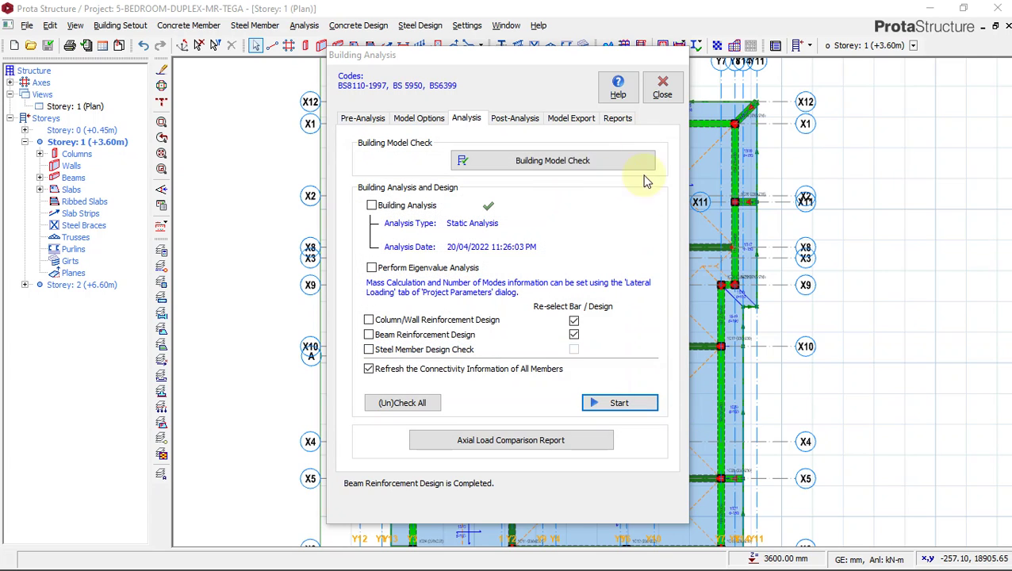
{"action": "left_click", "coordinate": [662, 89]}
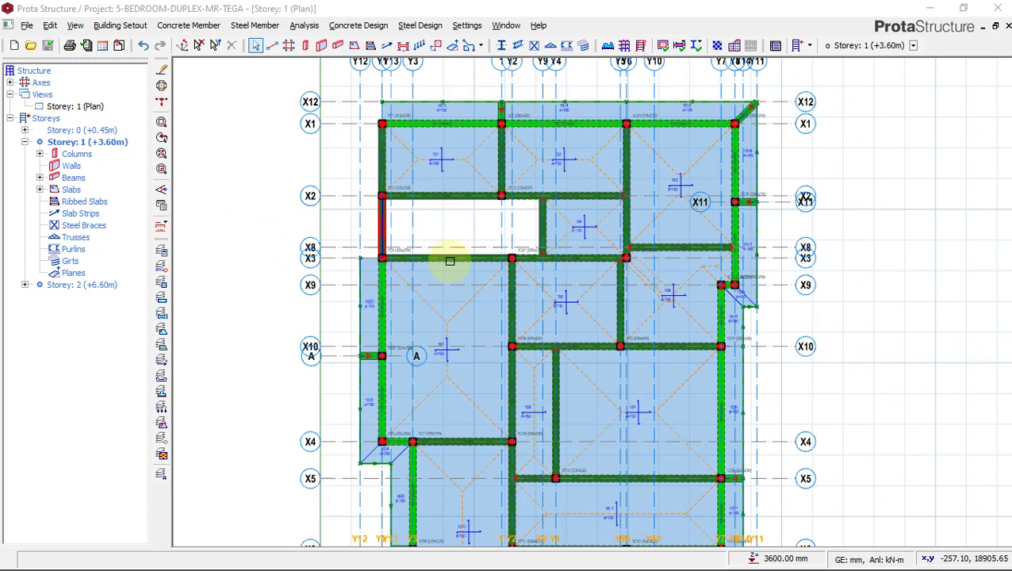
{"action": "scroll", "coordinate": [188, 172], "scroll_direction": "down", "scroll_amount": 2}
{"action": "scroll", "coordinate": [493, 268], "scroll_direction": "up", "scroll_amount": 1}
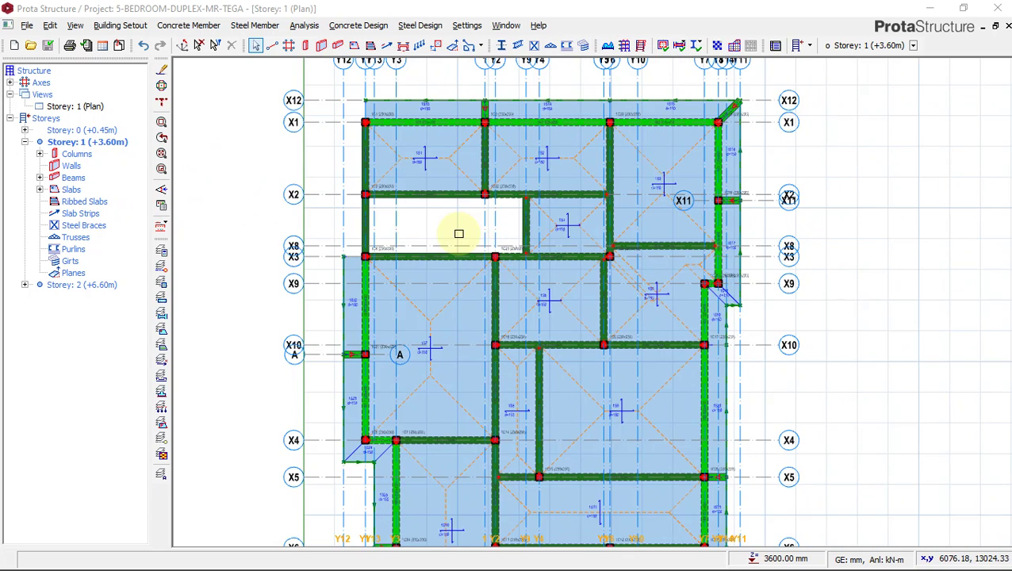
{"action": "scroll", "coordinate": [458, 230], "scroll_direction": "down", "scroll_amount": 1}
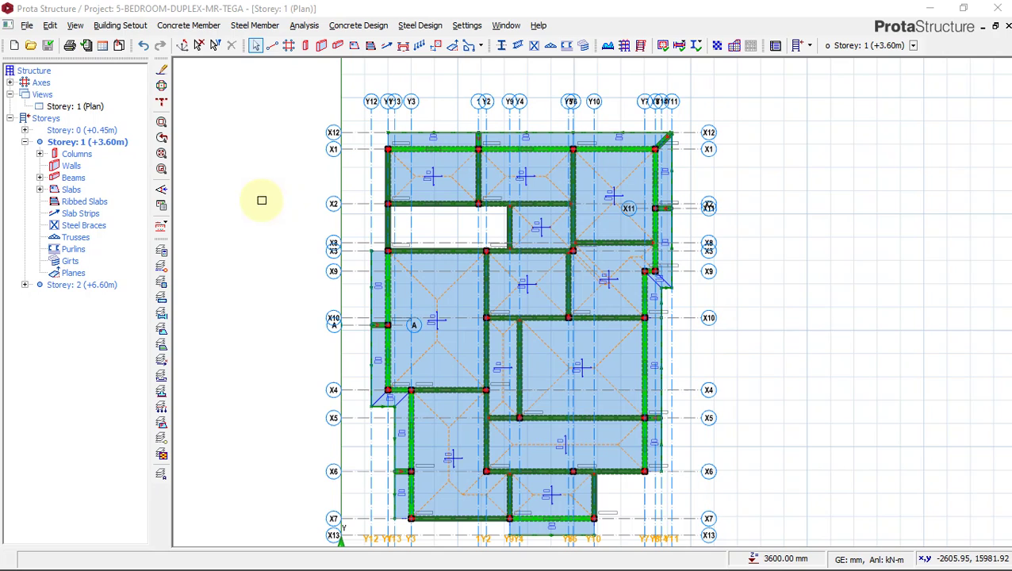
- Recolour the Storey 1 plan by Design Status in Visual Interrogation, showing all members green
{"action": "left_click", "coordinate": [160, 206]}
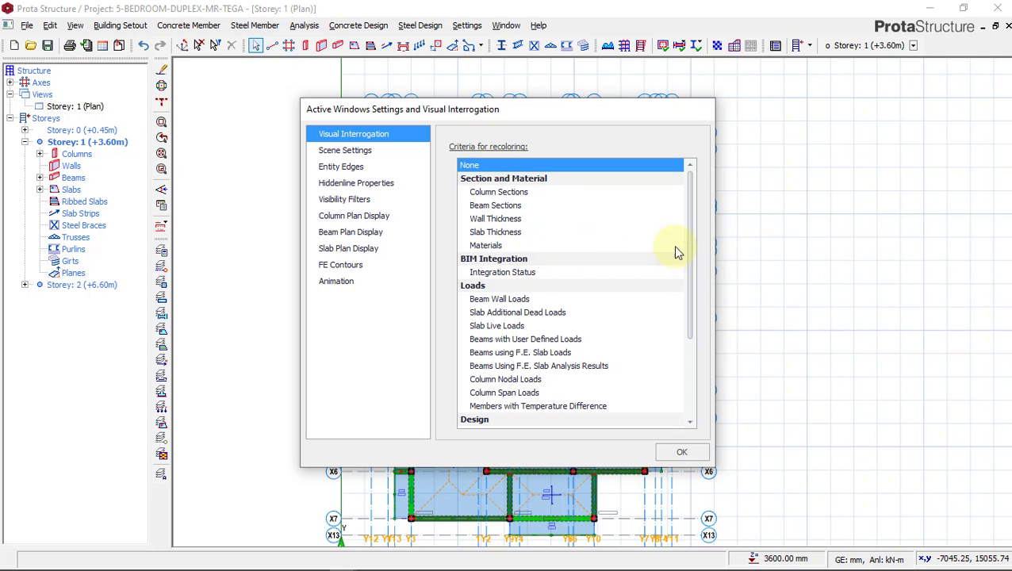
{"action": "left_click_drag", "start_coordinate": [691, 208], "coordinate": [694, 315]}
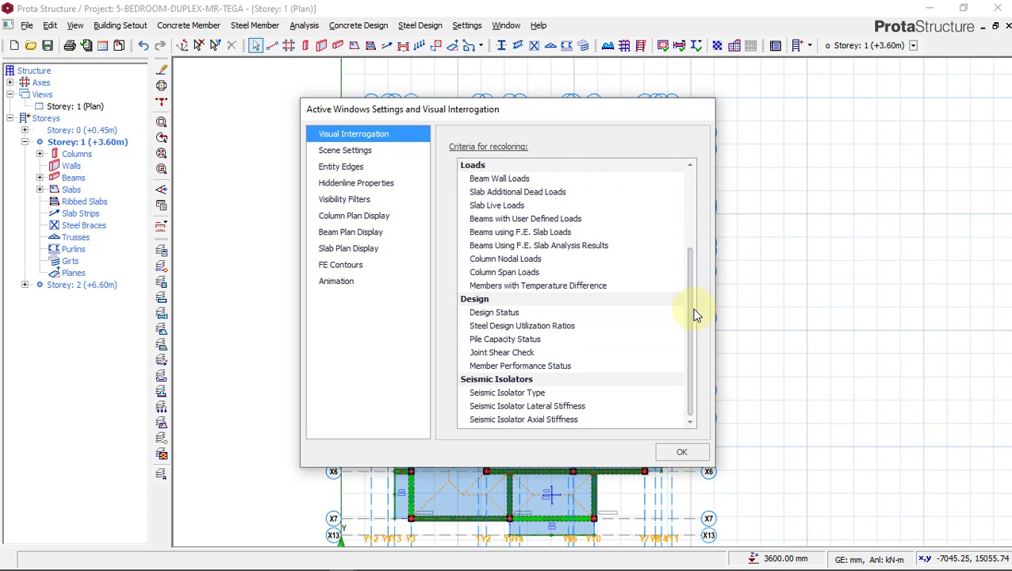
{"action": "left_click", "coordinate": [495, 313]}
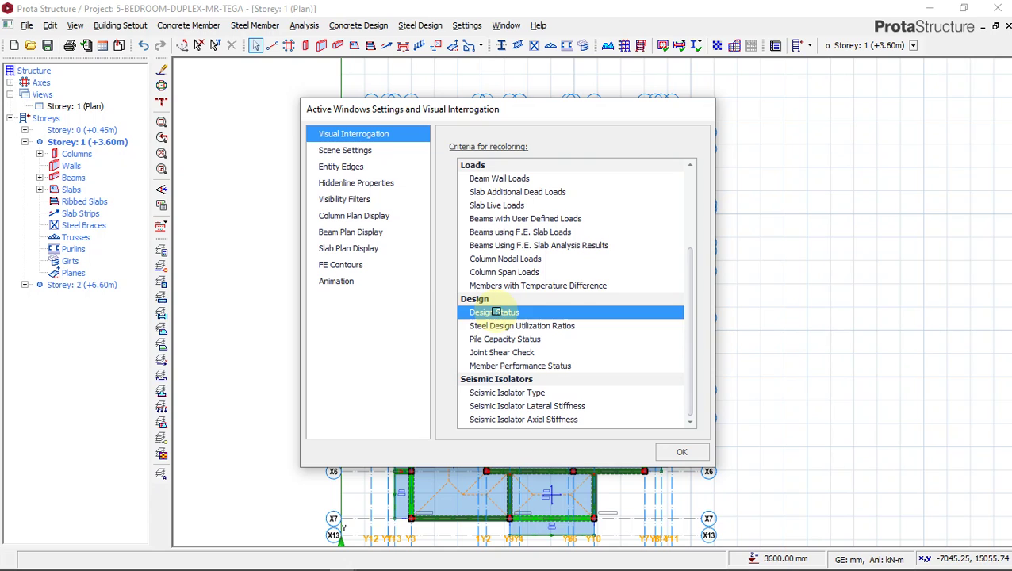
{"action": "left_click", "coordinate": [682, 451]}
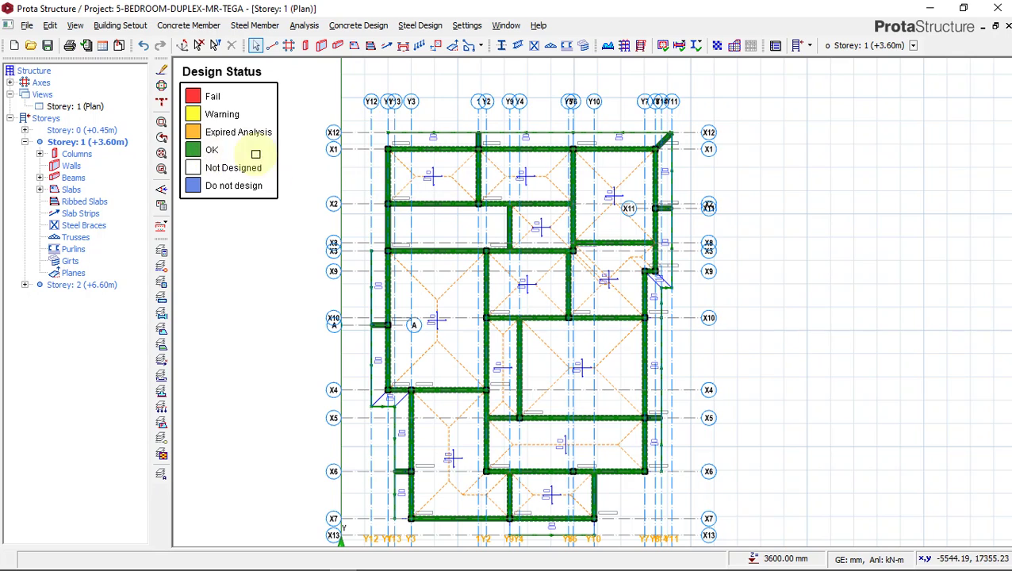
{"action": "scroll", "coordinate": [429, 141], "scroll_direction": "up", "scroll_amount": 4}
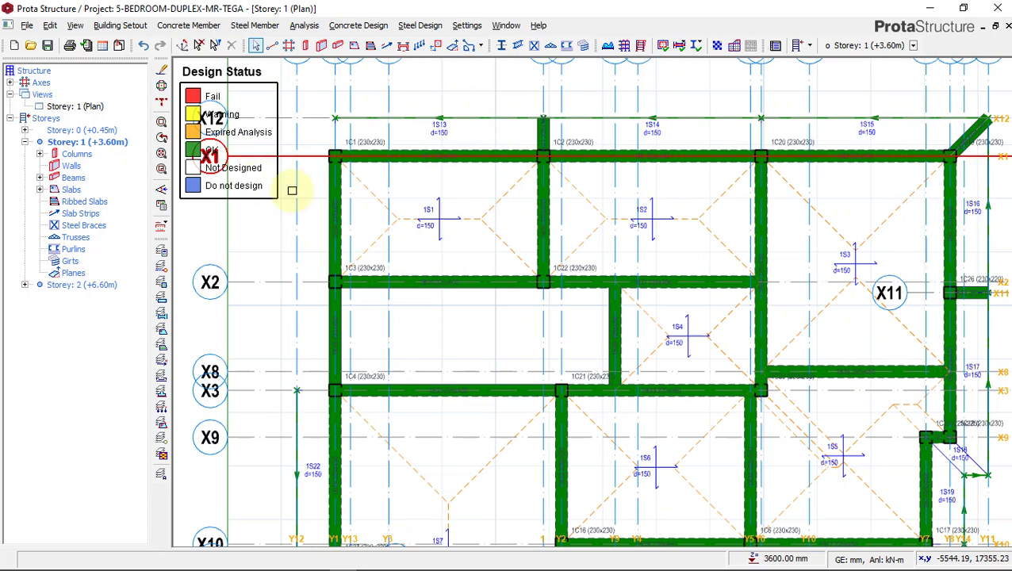
{"action": "scroll", "coordinate": [542, 205], "scroll_direction": "down", "scroll_amount": 3}
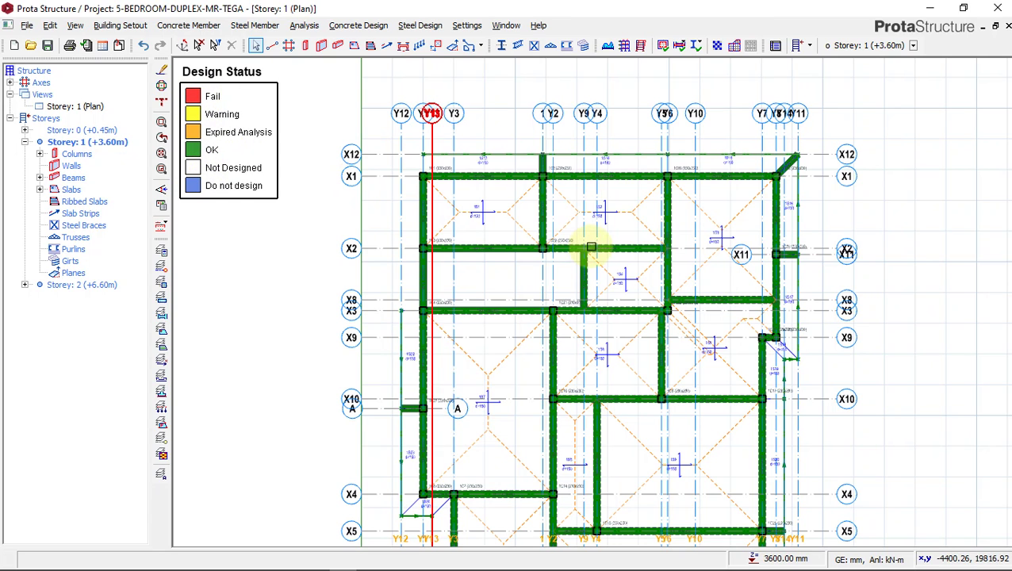
{"action": "scroll", "coordinate": [527, 210], "scroll_direction": "up", "scroll_amount": 2}
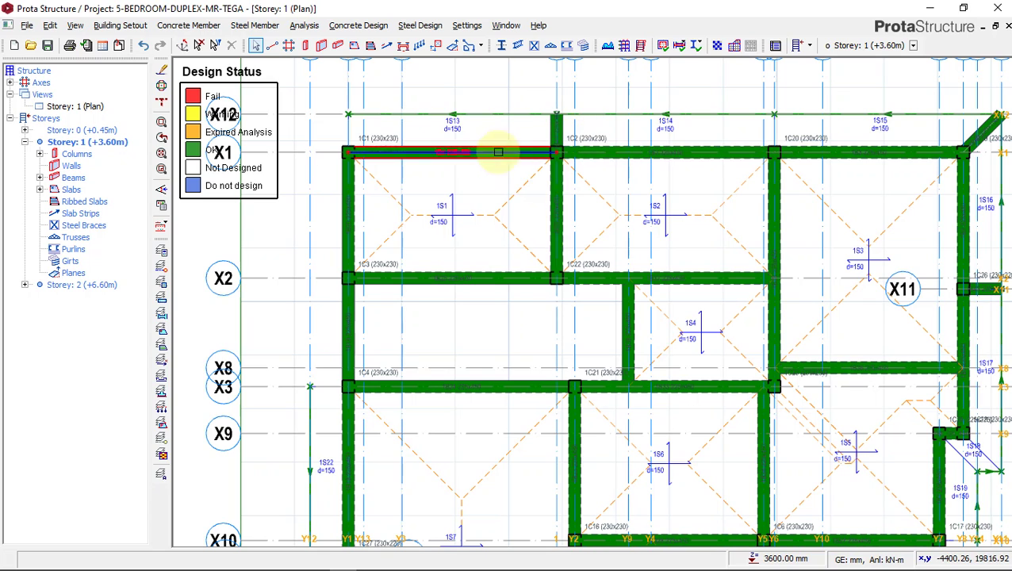
{"action": "scroll", "coordinate": [420, 189], "scroll_direction": "down", "scroll_amount": 1}
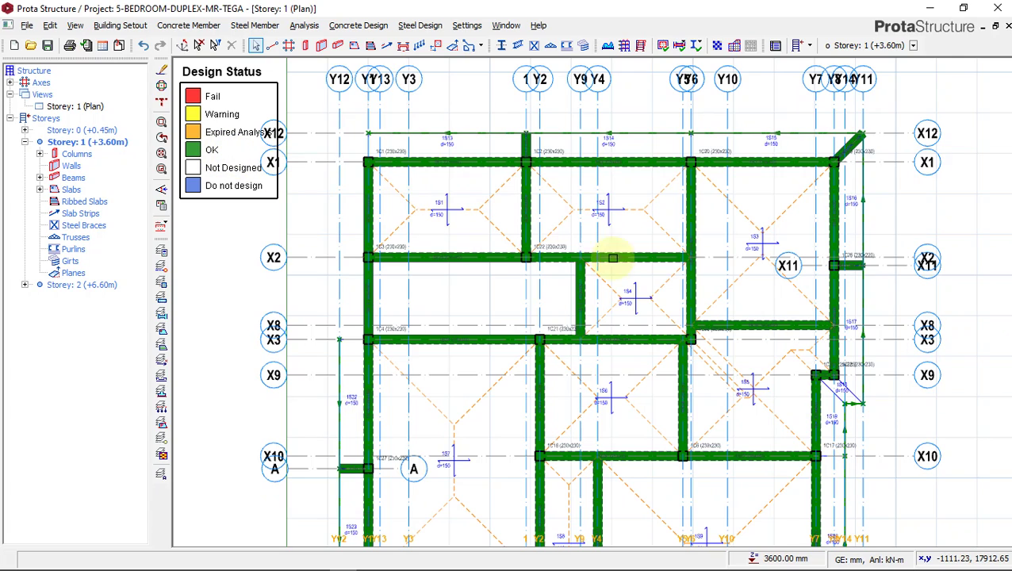
{"action": "scroll", "coordinate": [613, 257], "scroll_direction": "down", "scroll_amount": 4}
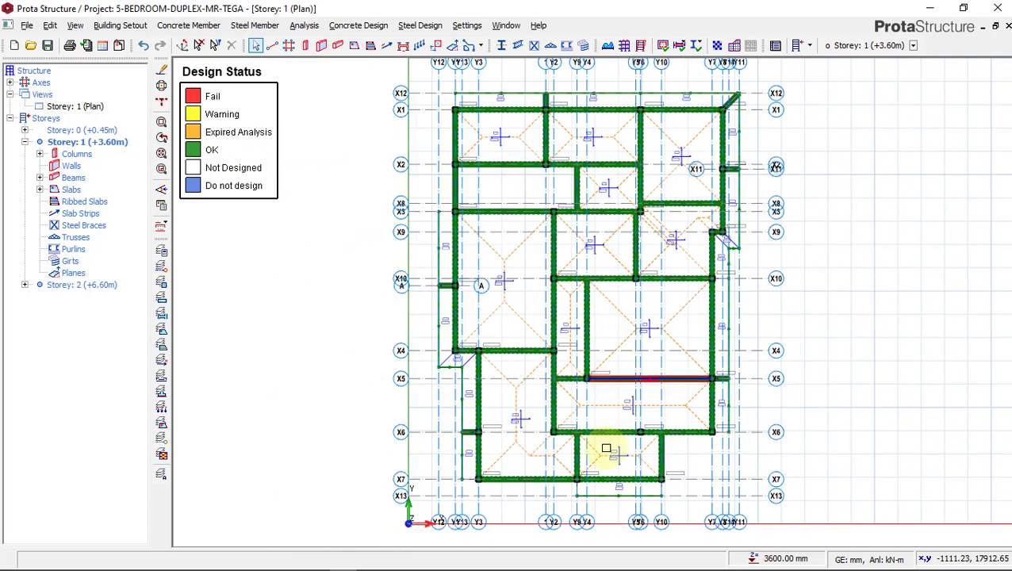
{"action": "scroll", "coordinate": [606, 449], "scroll_direction": "up", "scroll_amount": 2}
{"action": "scroll", "coordinate": [571, 444], "scroll_direction": "down", "scroll_amount": 1}
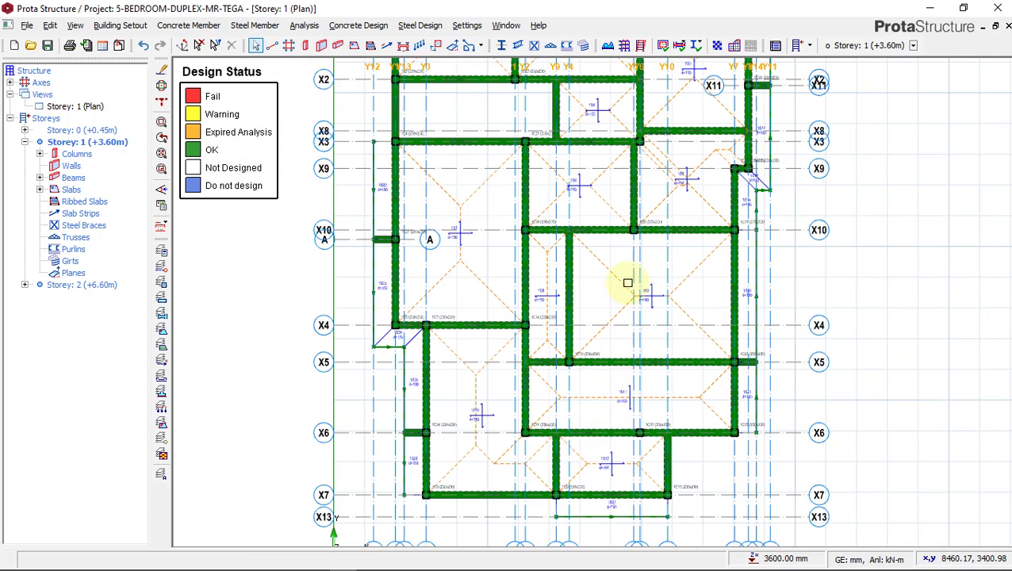
{"action": "scroll", "coordinate": [614, 350], "scroll_direction": "down", "scroll_amount": 1}
{"action": "scroll", "coordinate": [610, 210], "scroll_direction": "up", "scroll_amount": 1}
{"action": "scroll", "coordinate": [615, 300], "scroll_direction": "down", "scroll_amount": 1}
{"action": "scroll", "coordinate": [612, 315], "scroll_direction": "up", "scroll_amount": 1}
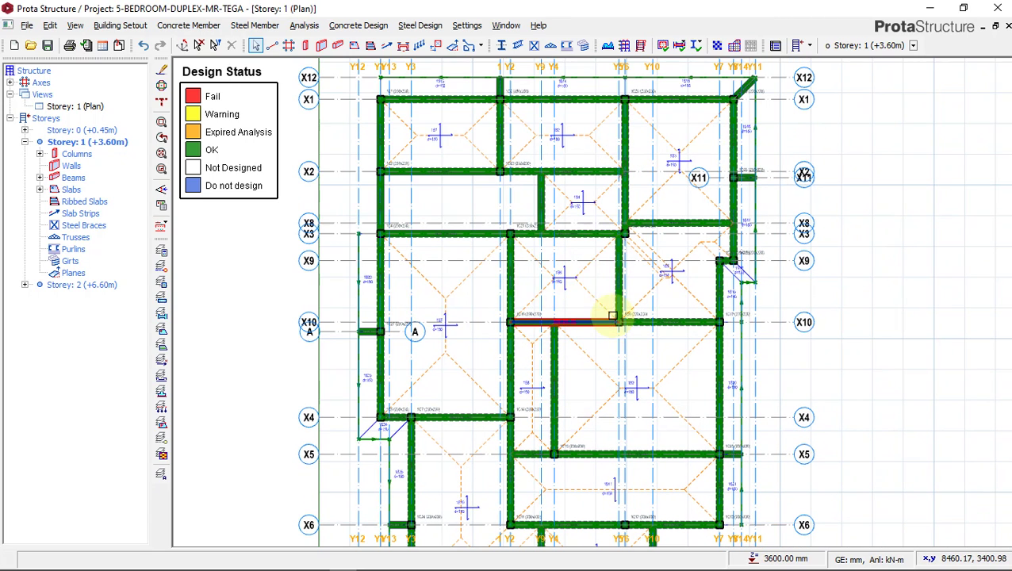
- Switch Storey 1 to 3D View and orbit to inspect the green members from front-right
{"action": "left_click", "coordinate": [69, 108]}
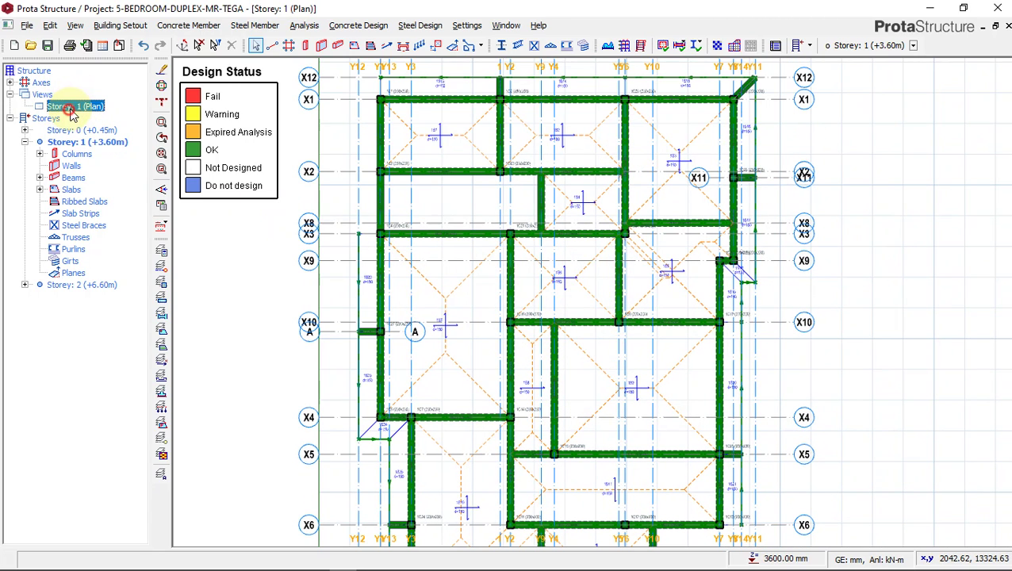
{"action": "right_click", "coordinate": [72, 110]}
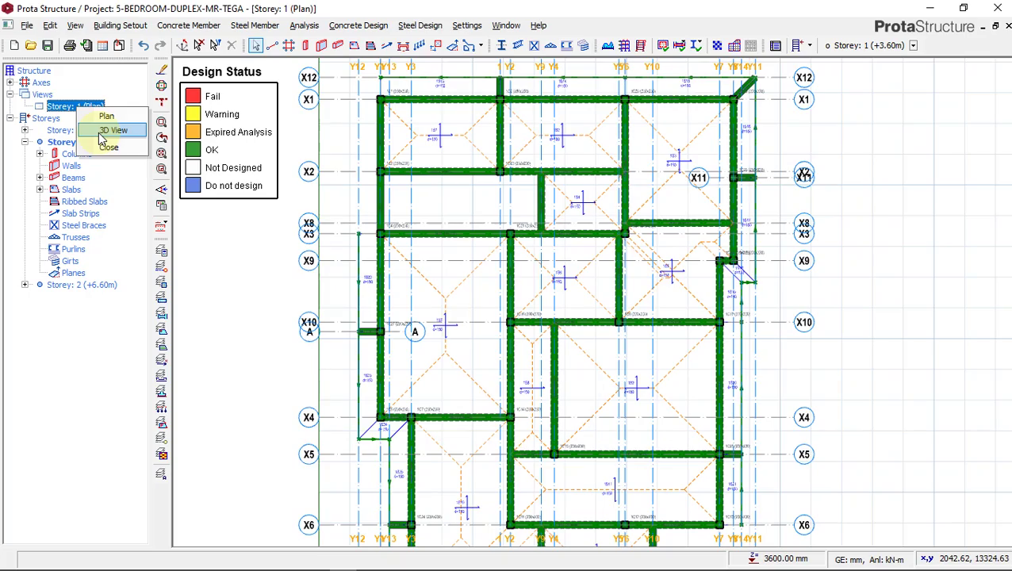
{"action": "left_click", "coordinate": [101, 131]}
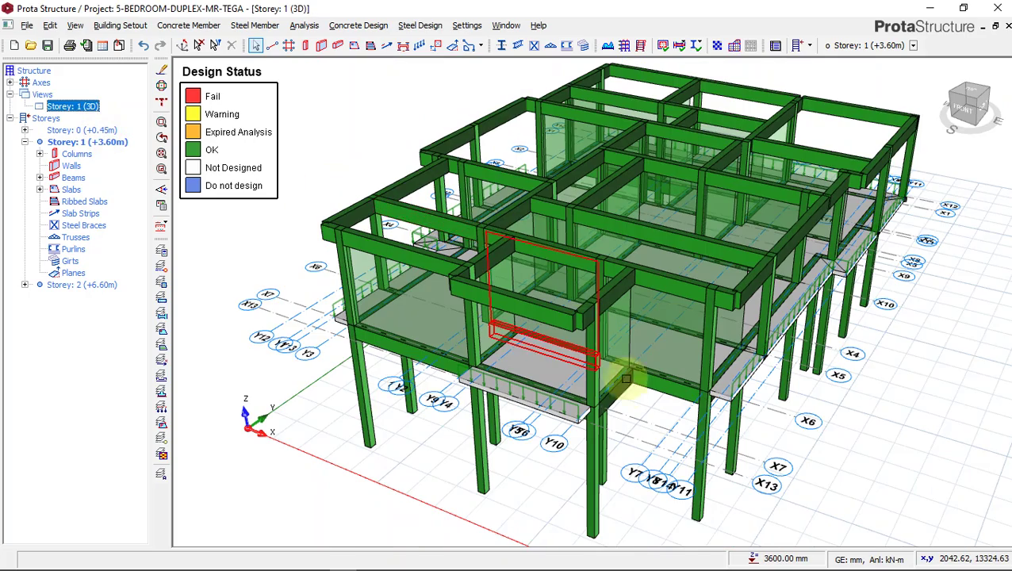
{"action": "scroll", "coordinate": [626, 380], "scroll_direction": "up", "scroll_amount": 3}
{"action": "middle_click_drag", "start_coordinate": [591, 327], "coordinate": [562, 290]}
- Return Storey 1 to plan view and bring up the Visual Interrogation settings
{"action": "left_click", "coordinate": [77, 107]}
{"action": "right_click", "coordinate": [77, 107]}
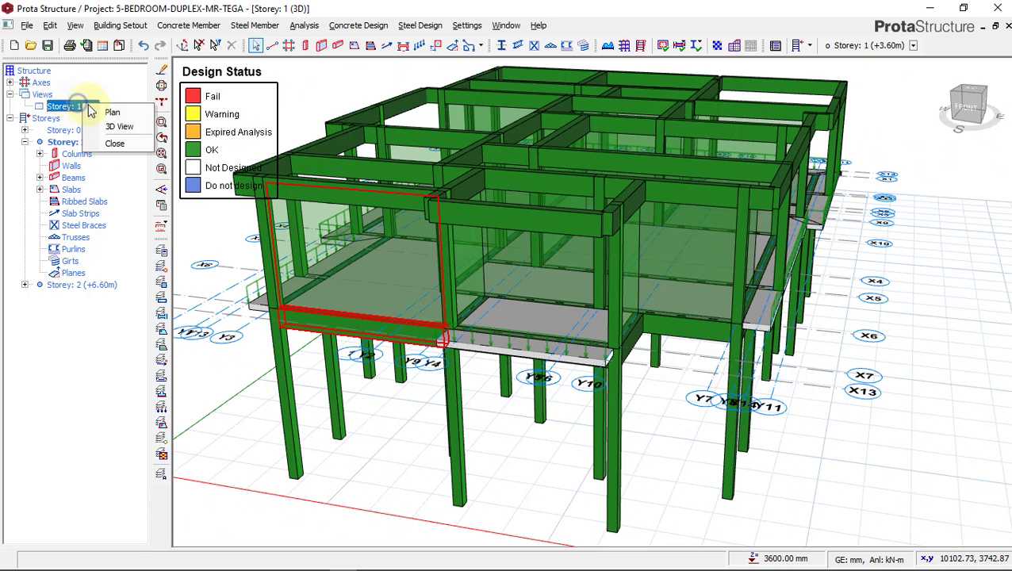
{"action": "left_click", "coordinate": [117, 113]}
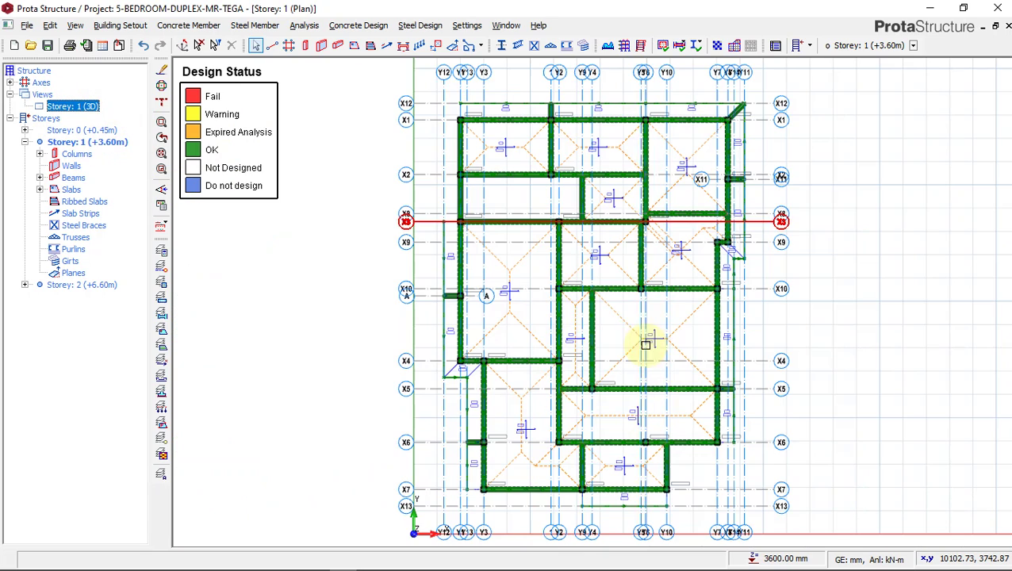
{"action": "scroll", "coordinate": [569, 238], "scroll_direction": "up", "scroll_amount": 5}
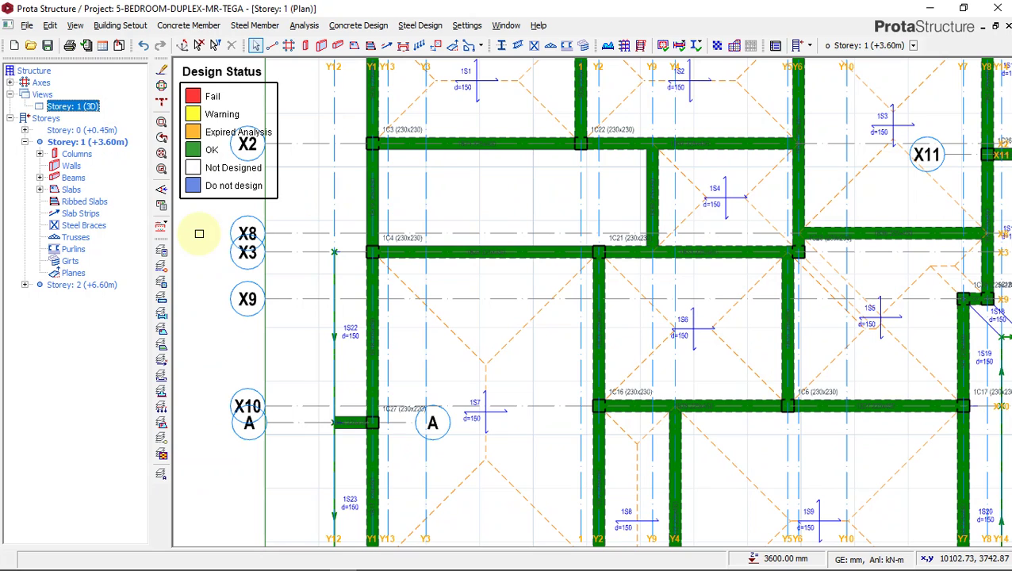
{"action": "left_click", "coordinate": [161, 206]}
- Set the Visual Interrogation recolouring criterion to None and apply it
{"action": "right_click", "coordinate": [164, 210]}
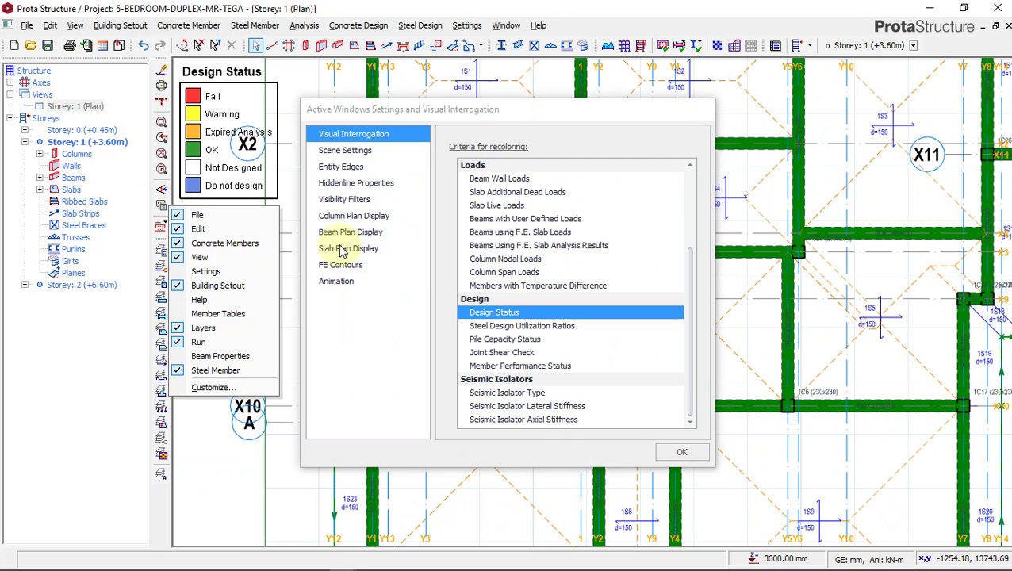
{"action": "left_click", "coordinate": [516, 317]}
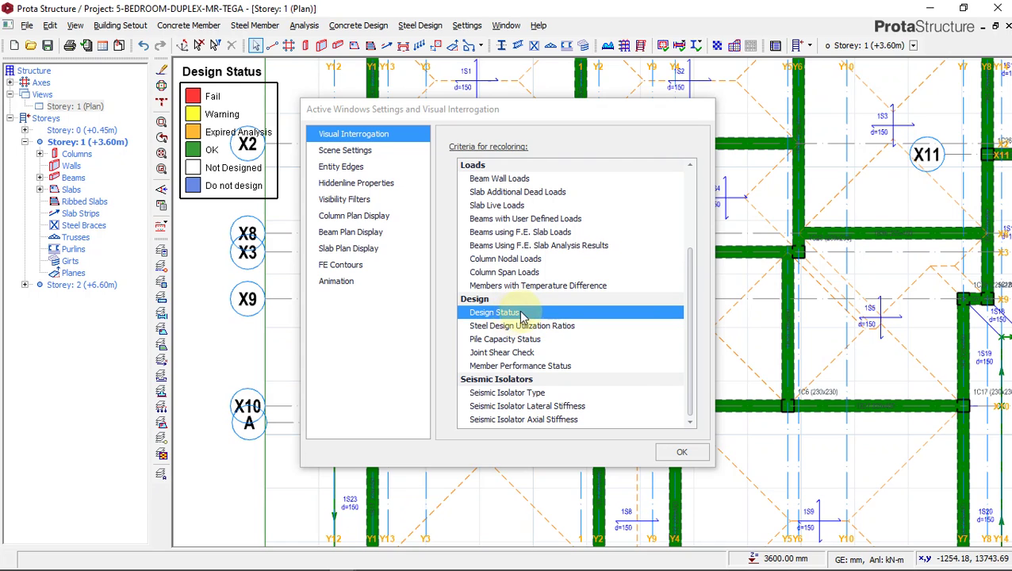
{"action": "left_click", "coordinate": [679, 451]}
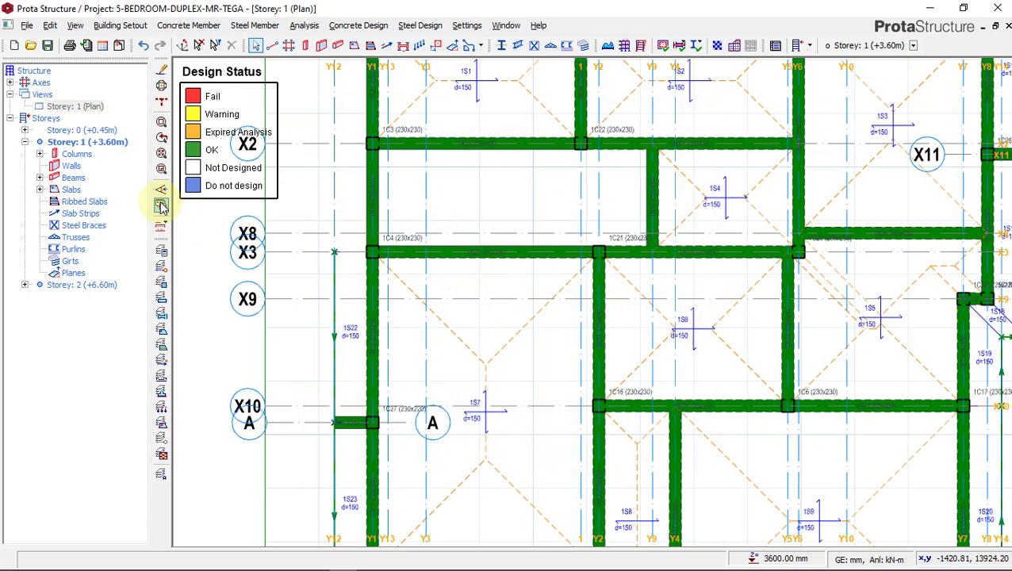
{"action": "left_click", "coordinate": [160, 203]}
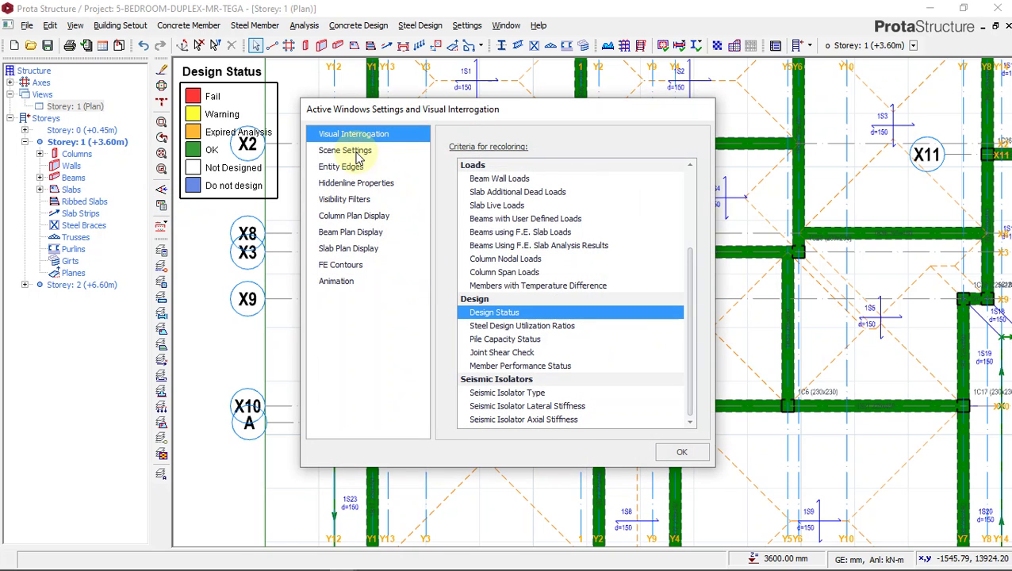
{"action": "scroll", "coordinate": [515, 214], "scroll_direction": "up", "scroll_amount": 3}
{"action": "left_click", "coordinate": [484, 166]}
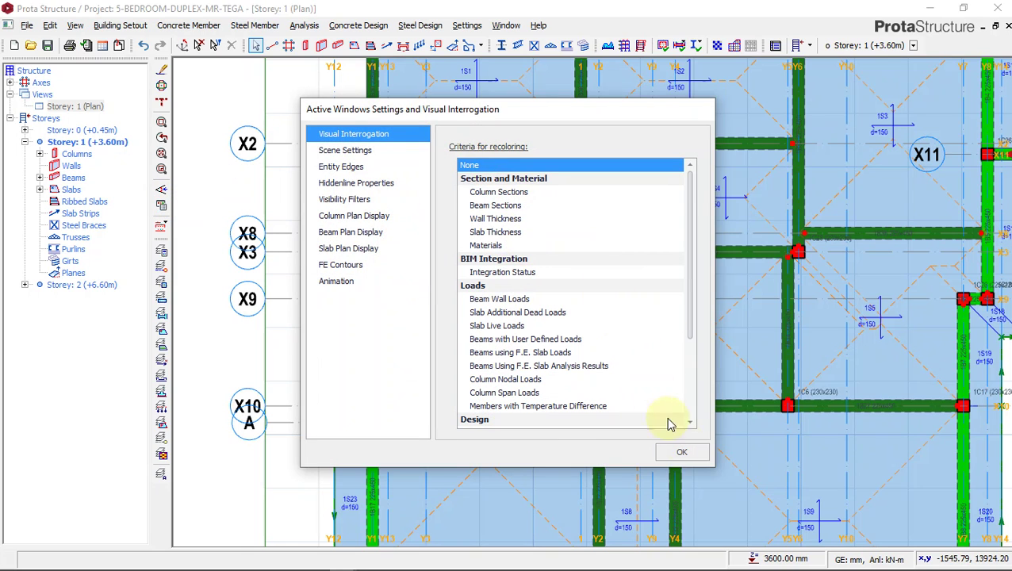
{"action": "left_click", "coordinate": [682, 452]}
- Zoom around the normally coloured plan, selecting a member and then clearing the selection
{"action": "scroll", "coordinate": [535, 306], "scroll_direction": "down", "scroll_amount": 3}
{"action": "scroll", "coordinate": [536, 306], "scroll_direction": "down", "scroll_amount": 2}
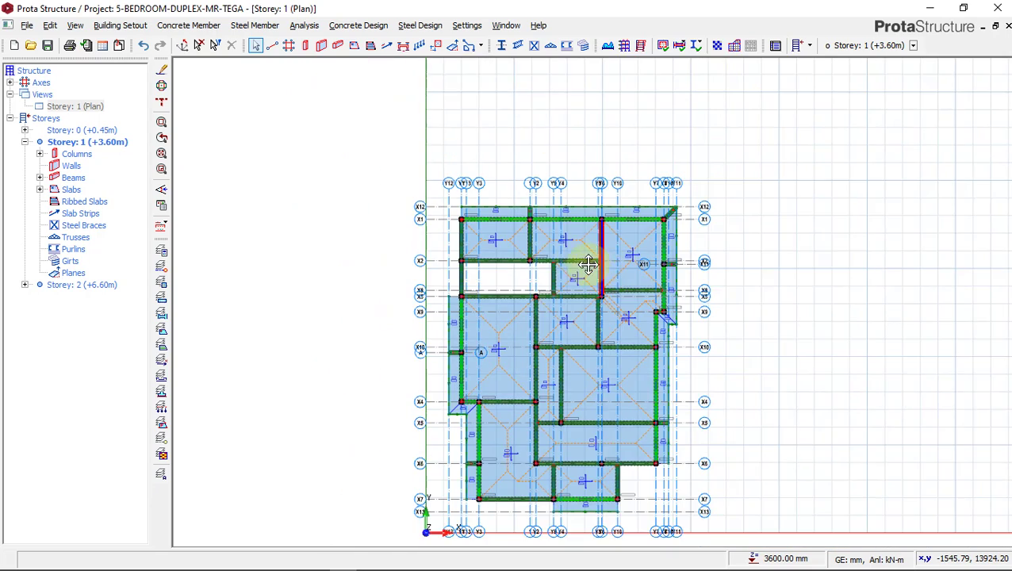
{"action": "scroll", "coordinate": [524, 244], "scroll_direction": "up", "scroll_amount": 3}
{"action": "left_click", "coordinate": [494, 252]}
{"action": "scroll", "coordinate": [526, 204], "scroll_direction": "up", "scroll_amount": 1}
{"action": "left_click", "coordinate": [525, 204]}
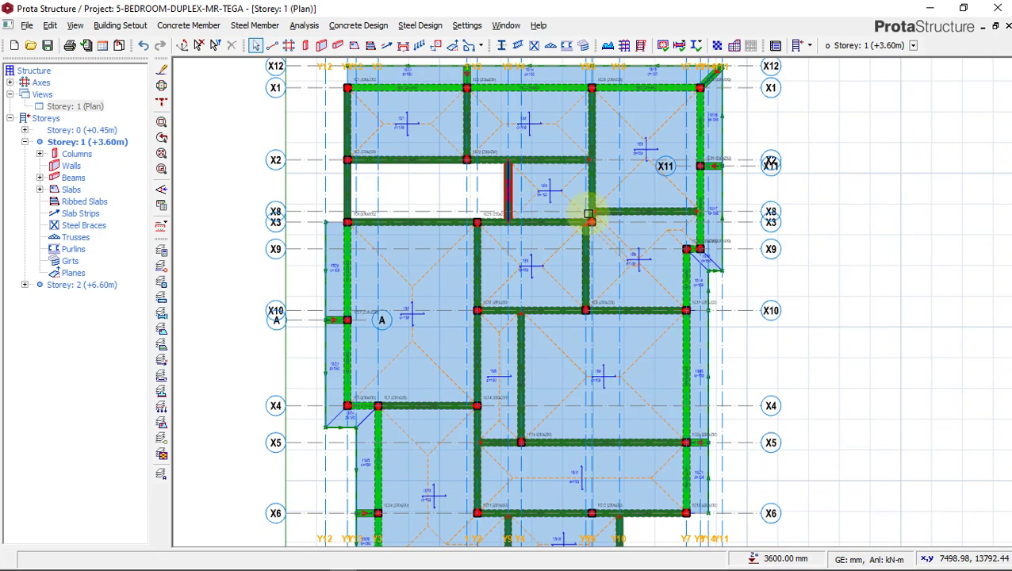